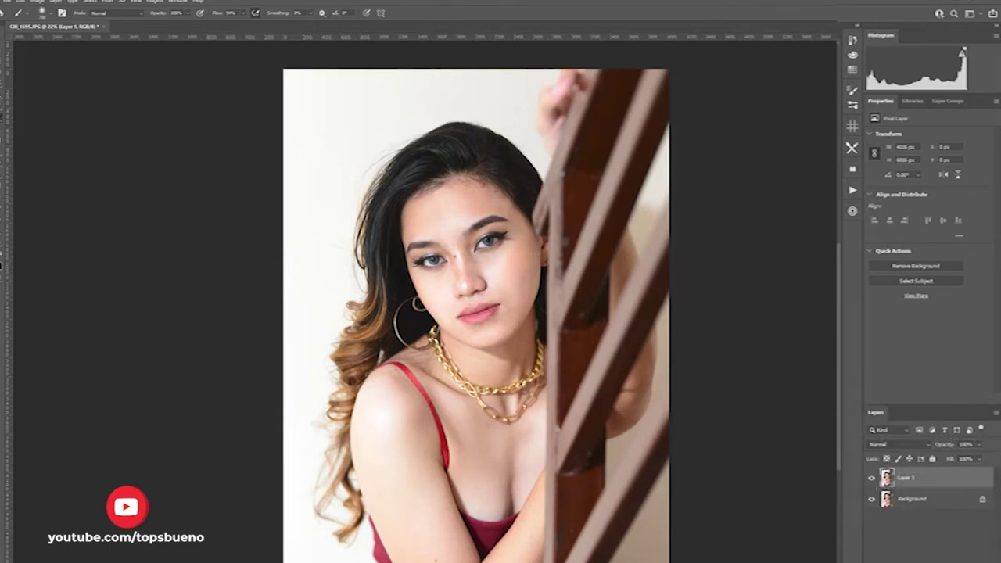
Convert Layer 1 for smart filters and open the Camera Raw filter.
click(108, 2)
click(137, 67)
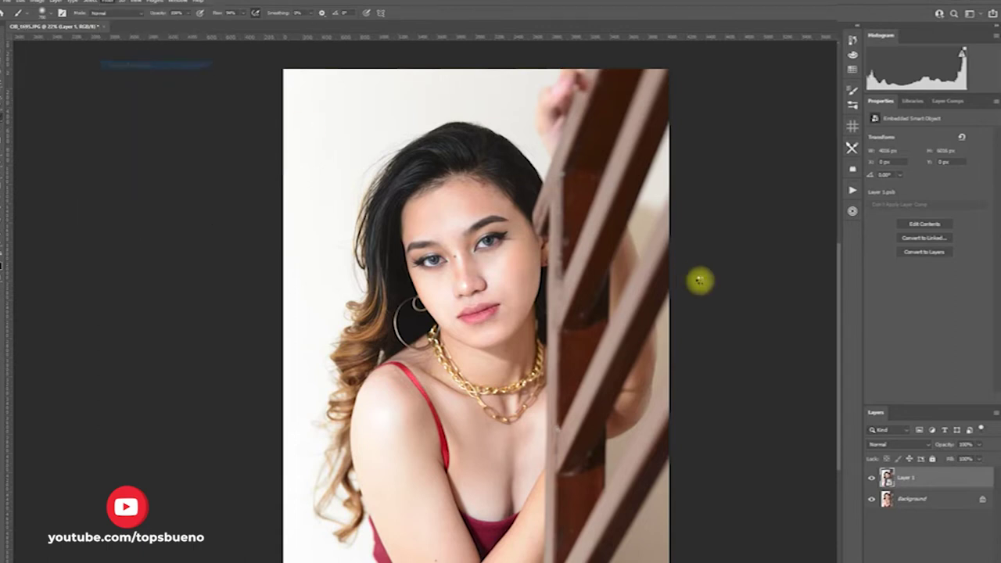
key(ctrl+shift+a)
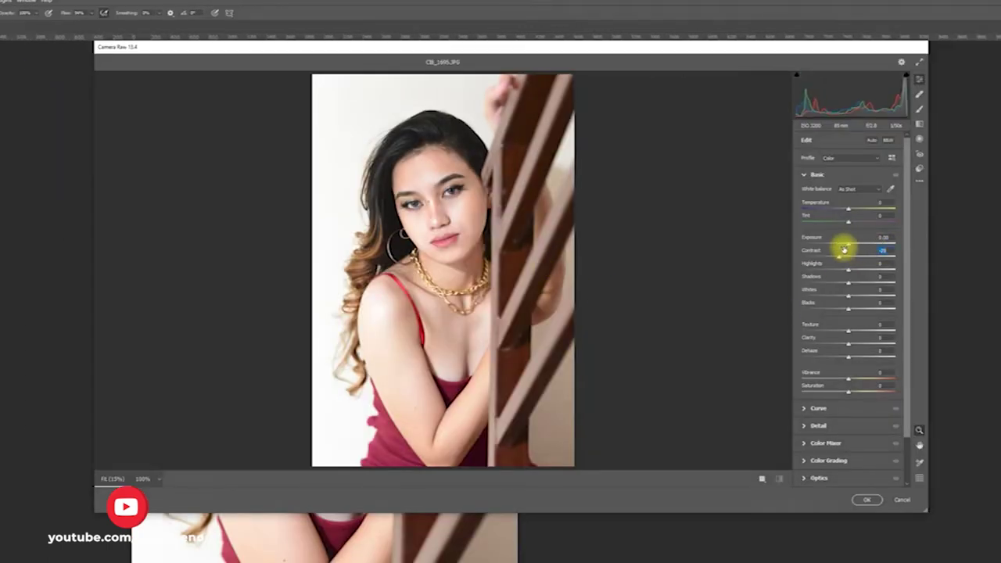
In Camera Raw, set Exposure to -0.25, Highlights to -30 and Shadows to +17.
key(Return)
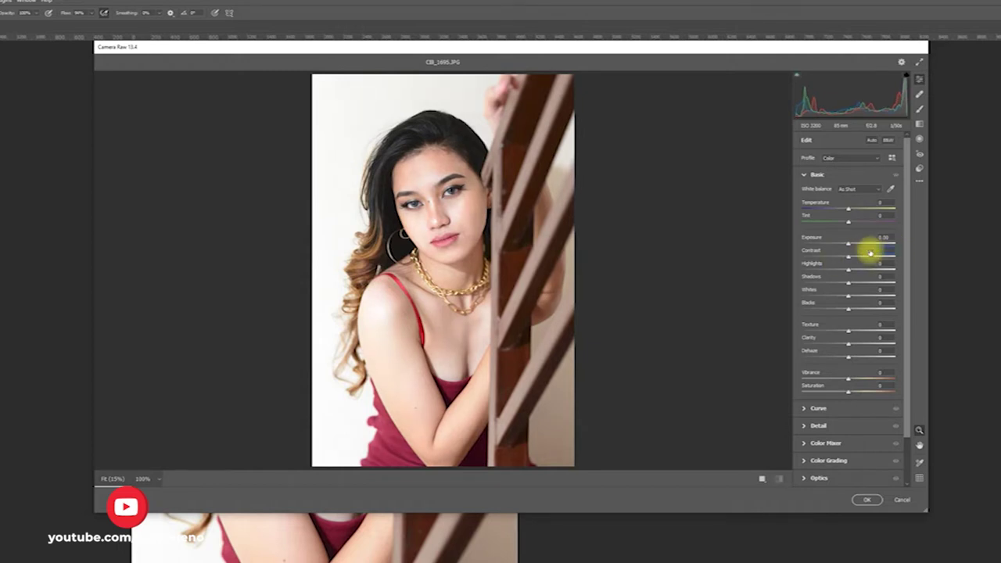
drag(850, 248, 835, 247)
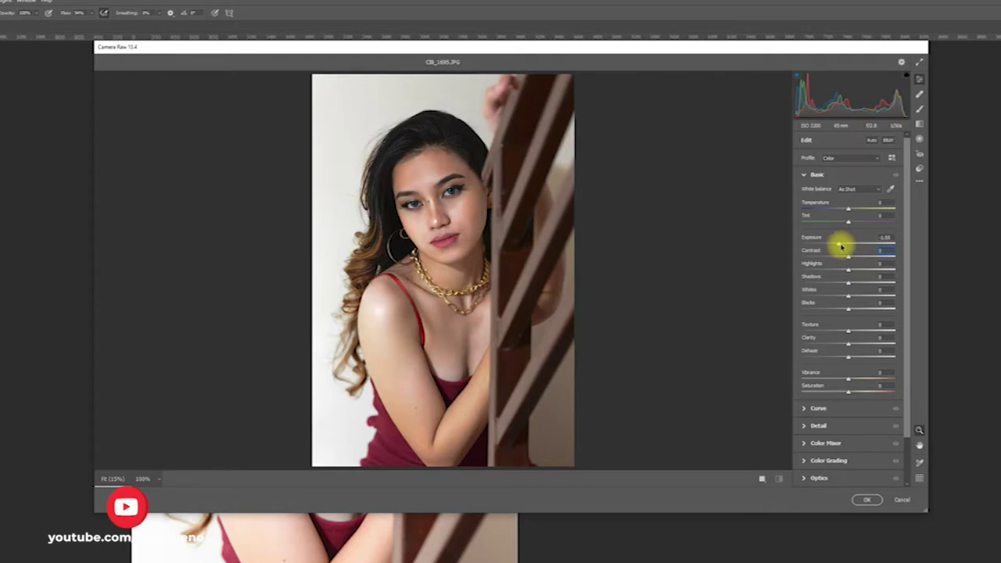
drag(835, 247, 847, 248)
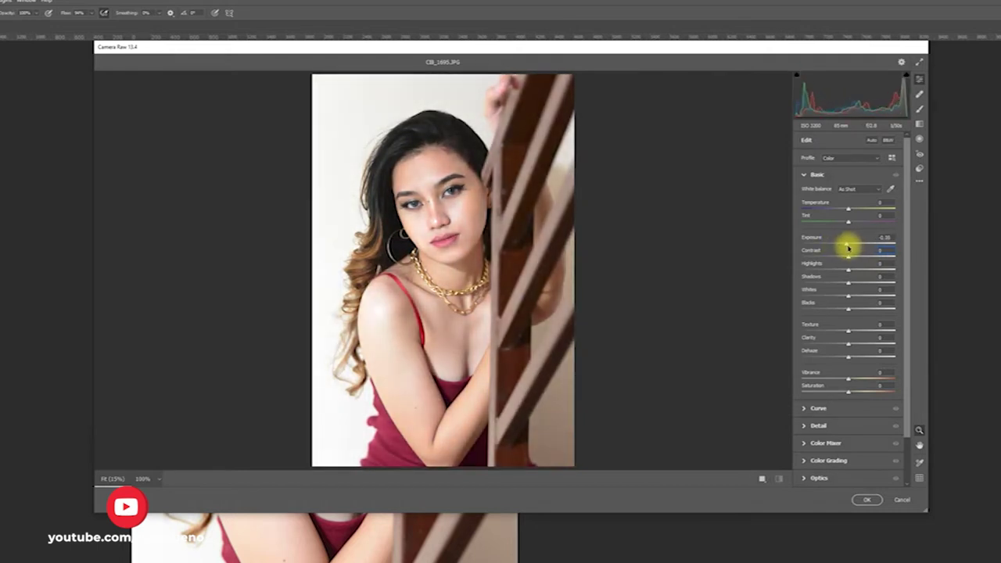
drag(852, 270, 834, 270)
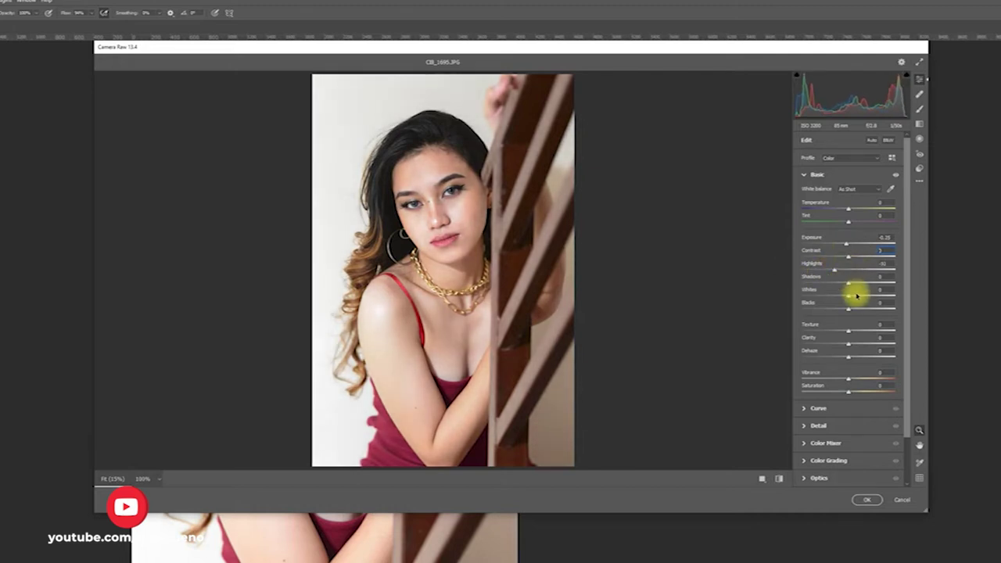
drag(850, 285, 825, 284)
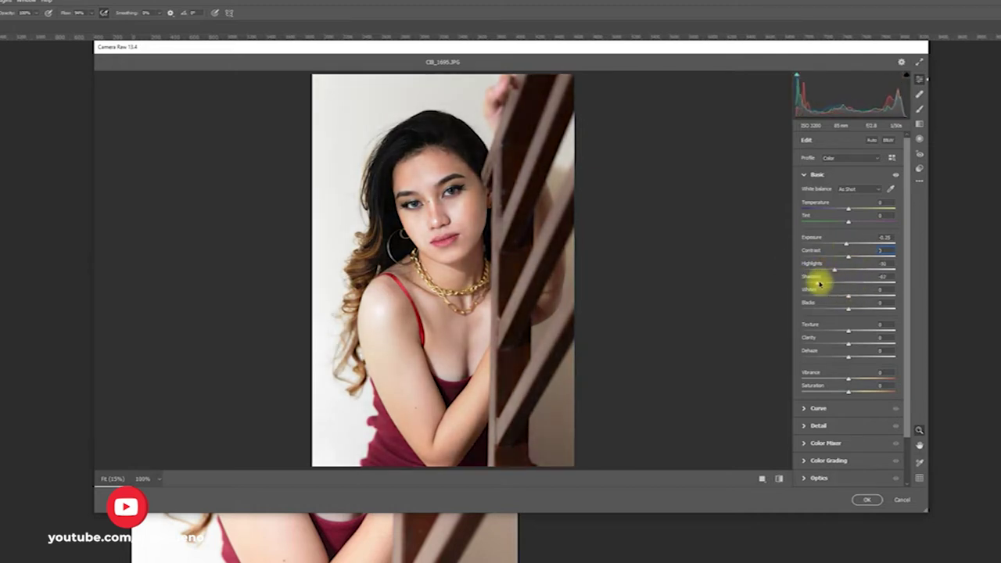
drag(825, 284, 850, 284)
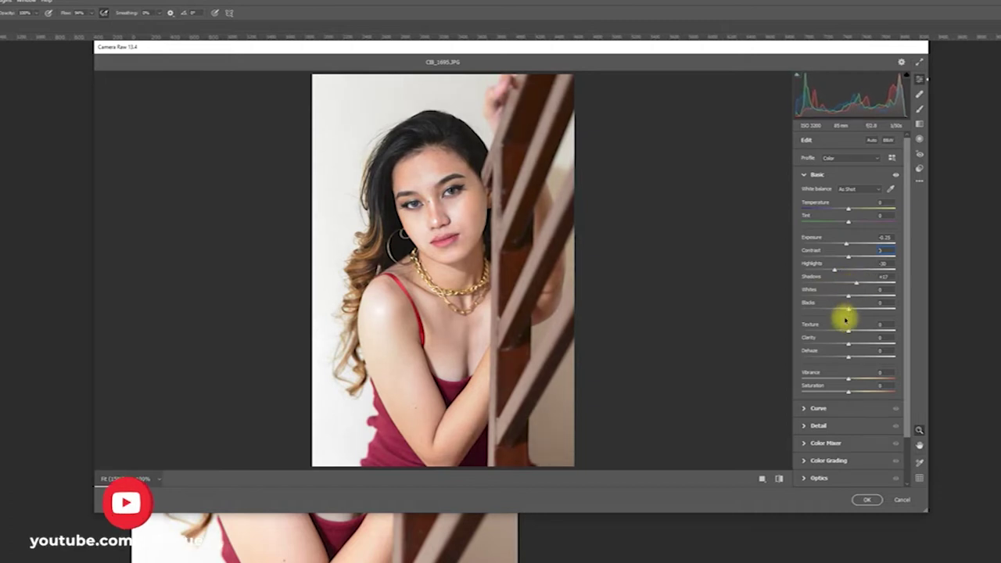
Set Whites +14, Contrast +19, Blacks -4, Vibrance +4 and Saturation +2, then apply.
drag(849, 296, 866, 293)
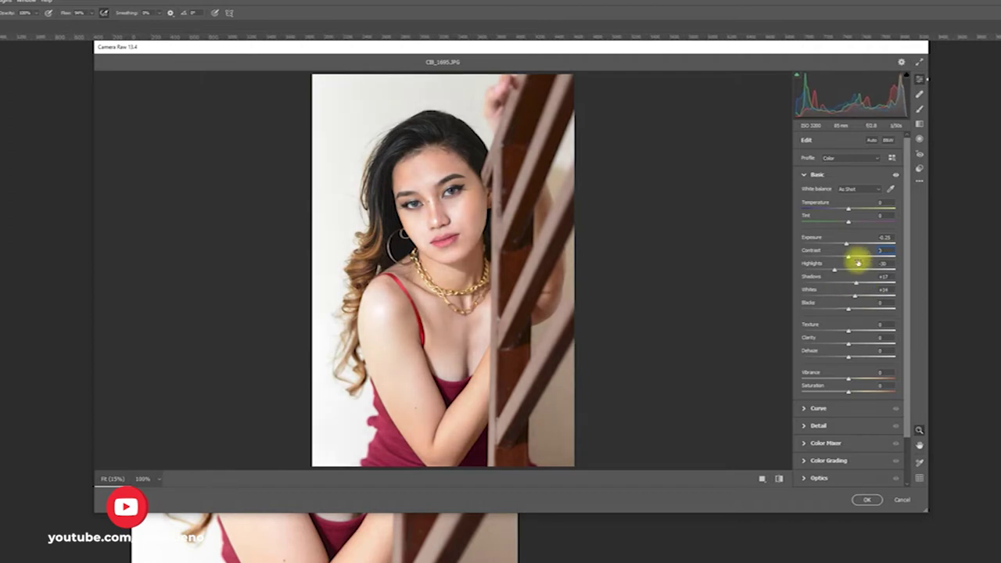
drag(849, 260, 851, 260)
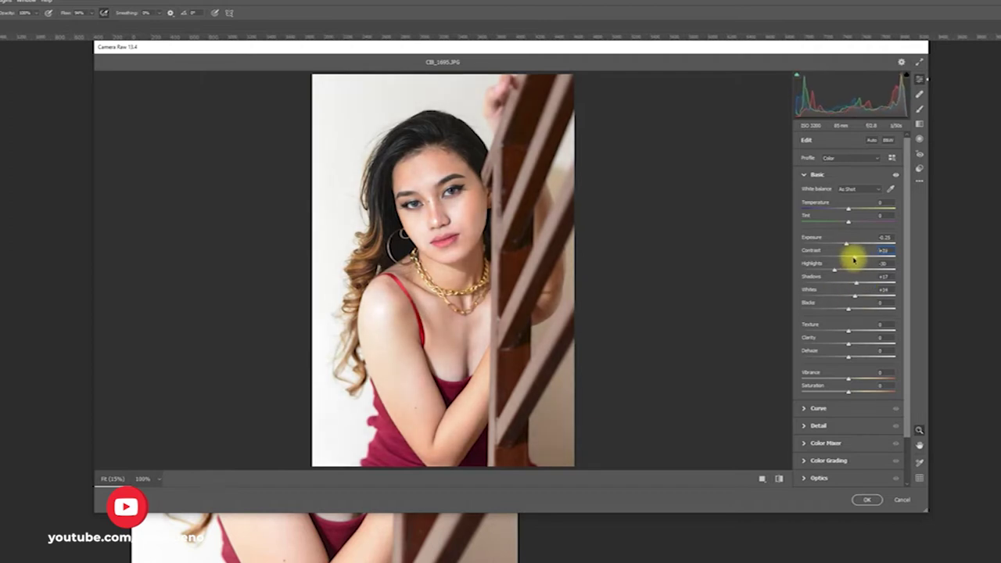
drag(854, 260, 857, 260)
mouse_move(849, 310)
mouse_down()
mouse_move(840, 310)
mouse_move(849, 308)
mouse_up()
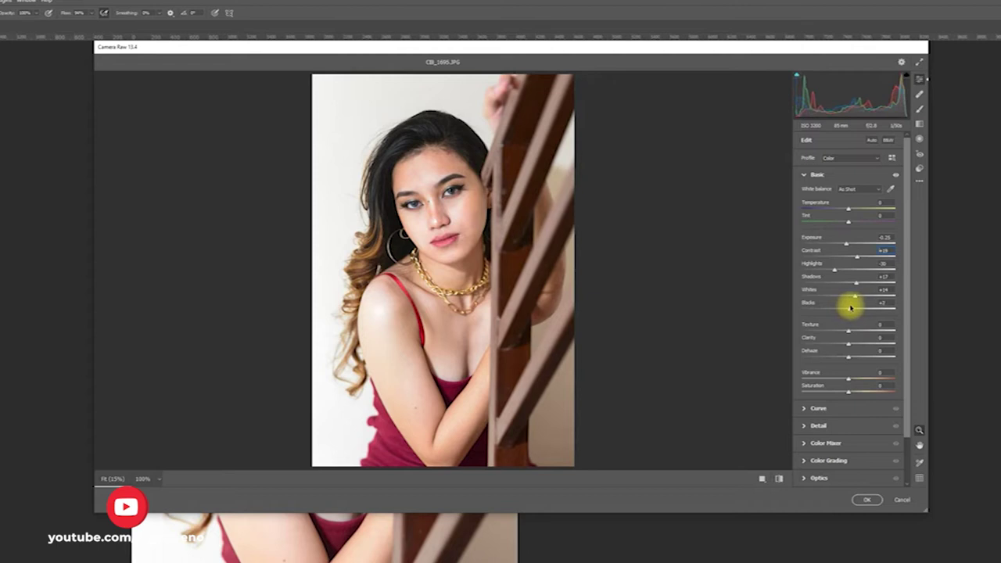
drag(849, 379, 852, 393)
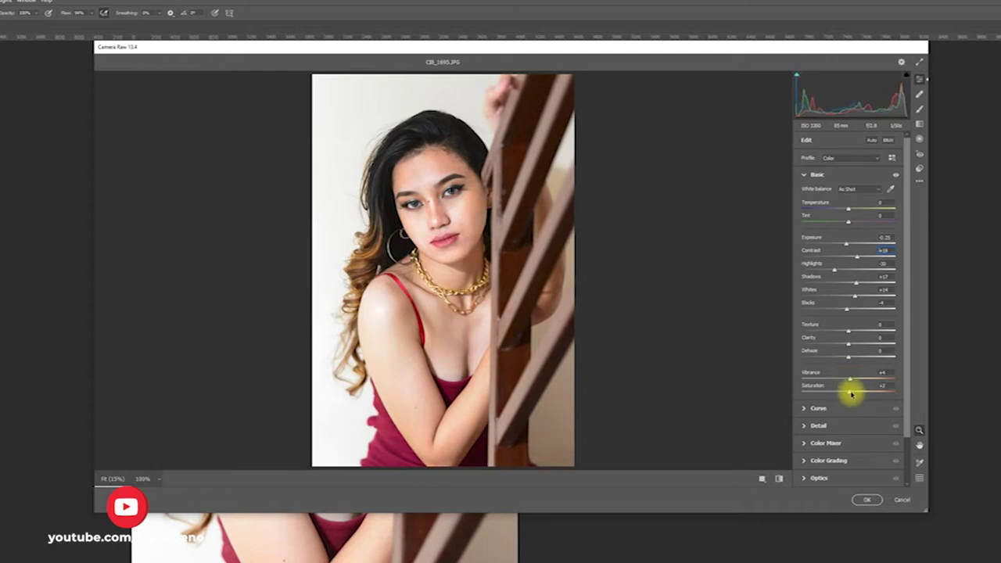
click(866, 499)
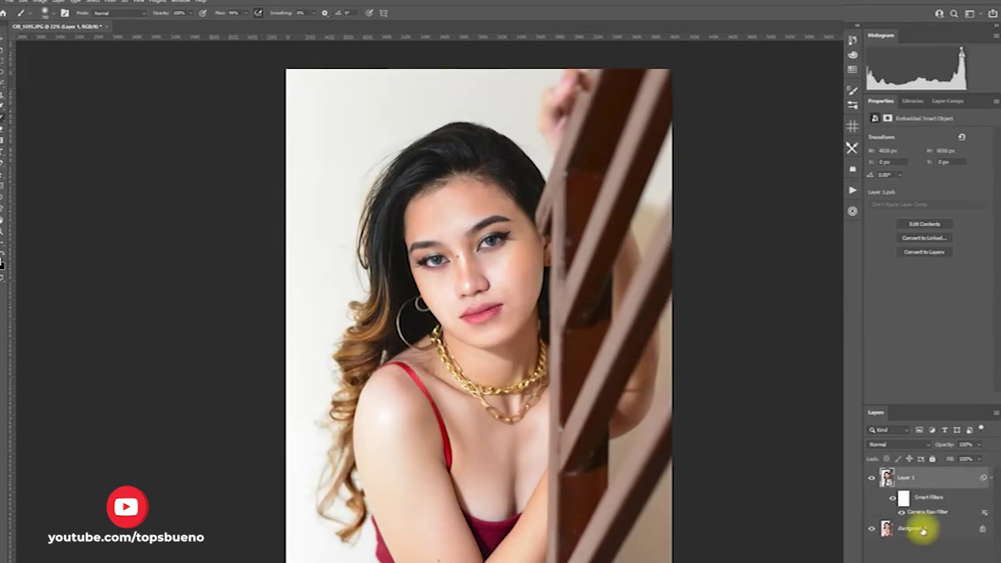
Compare Layer 1 before and after, then create the Dodge, Burn and D&B Visual Aid groups.
click(870, 476)
click(870, 477)
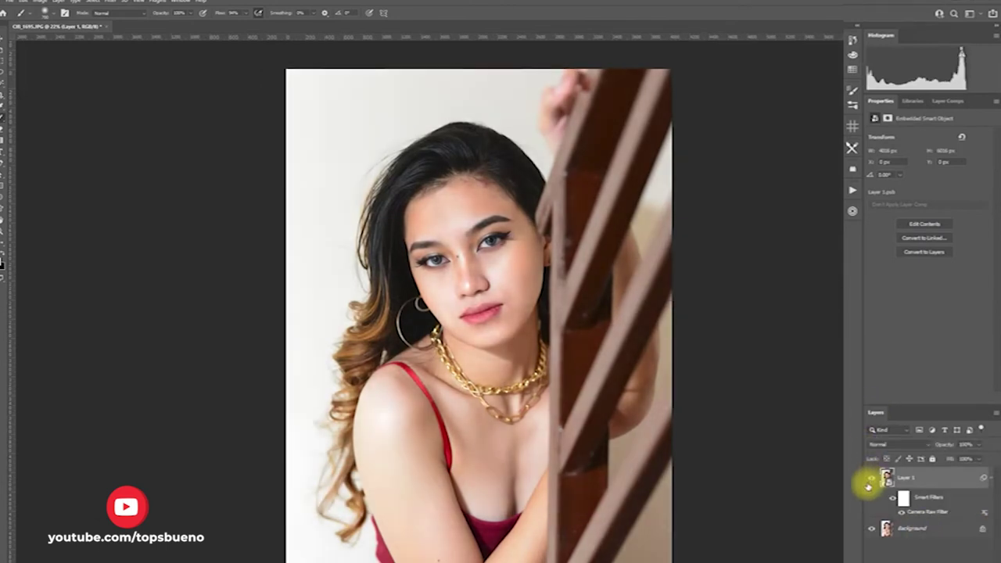
click(852, 148)
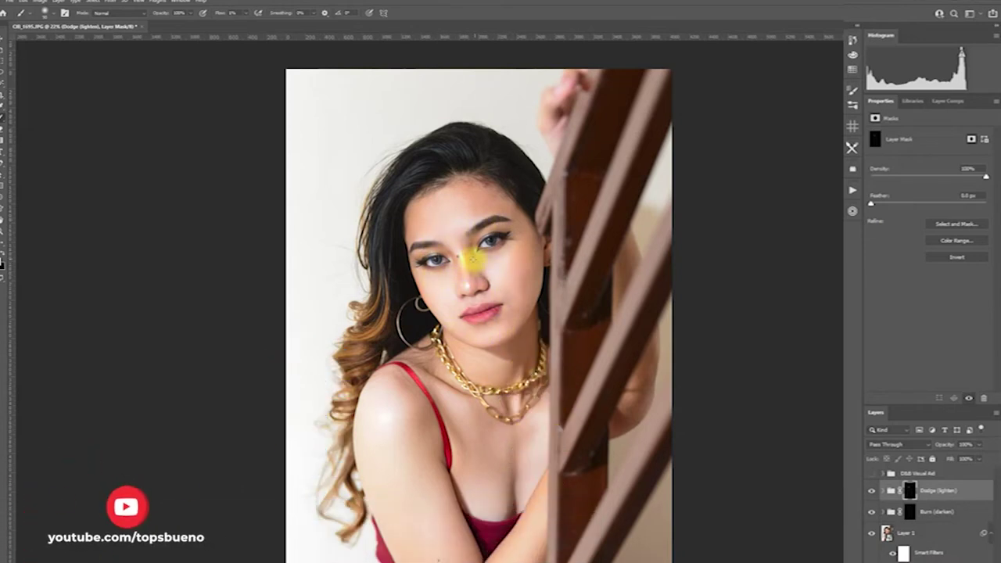
Paint the Dodge (lighten) and Burn (darken) masks alternately, checking with the D&B Visual Aid.
click(937, 512)
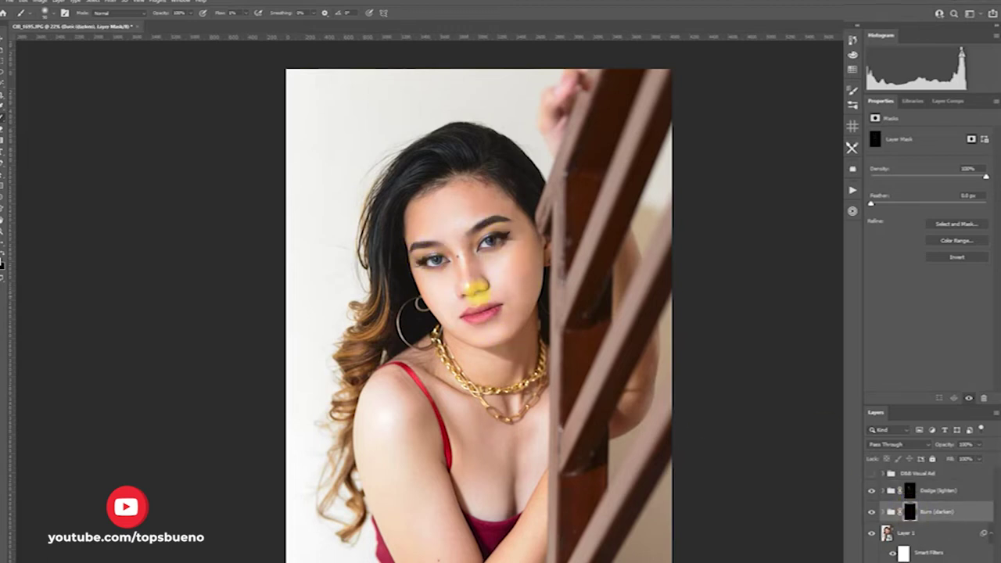
key(alt+bracketright)
click(889, 490)
key(alt+bracketleft)
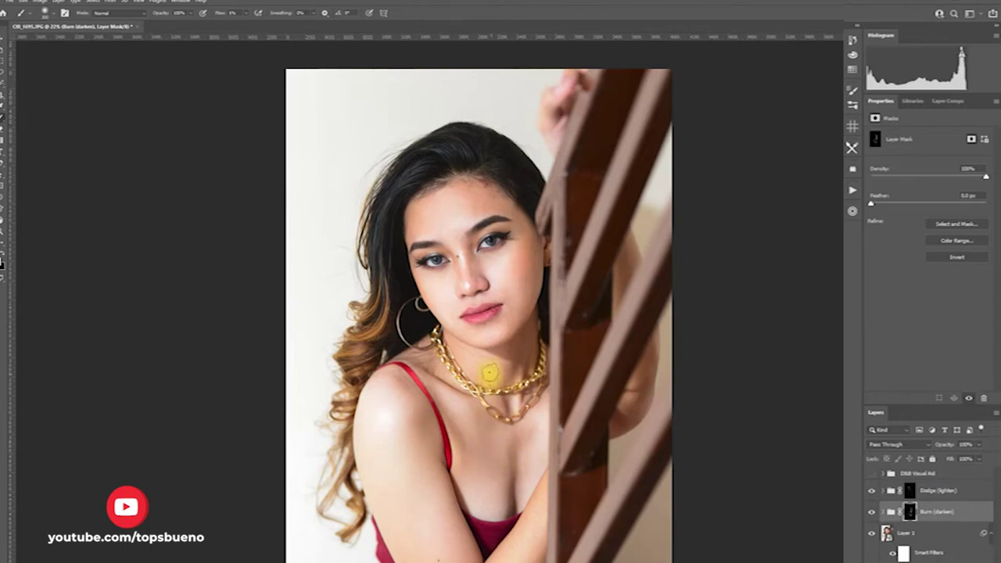
key(alt+bracketright)
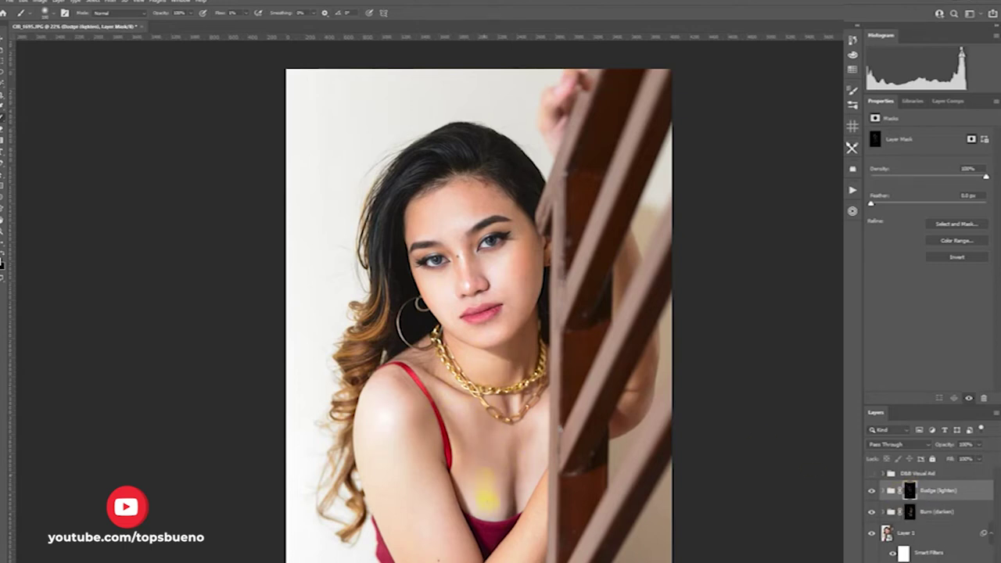
key(alt+bracketleft)
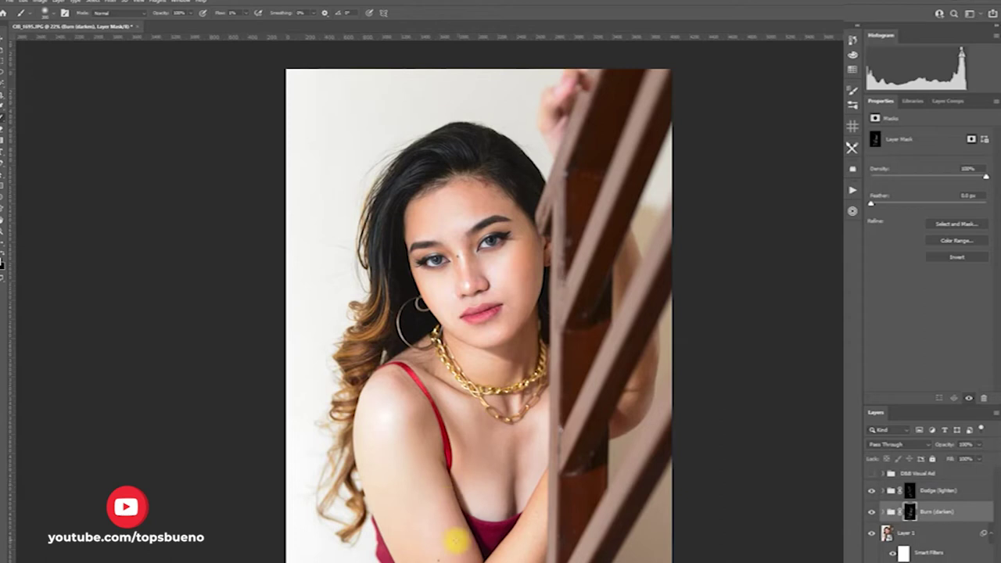
key(alt+bracketright)
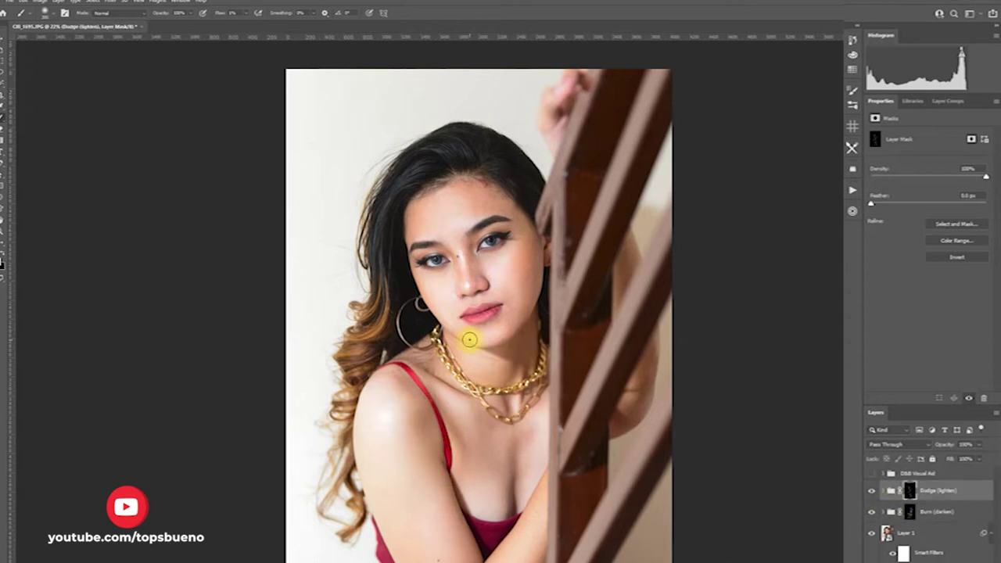
click(871, 473)
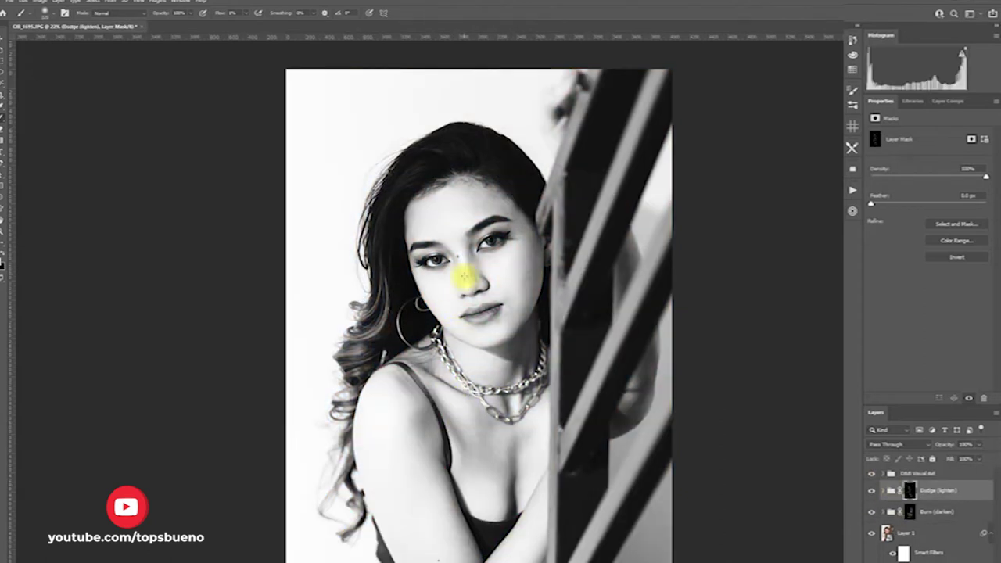
key(alt+bracketleft)
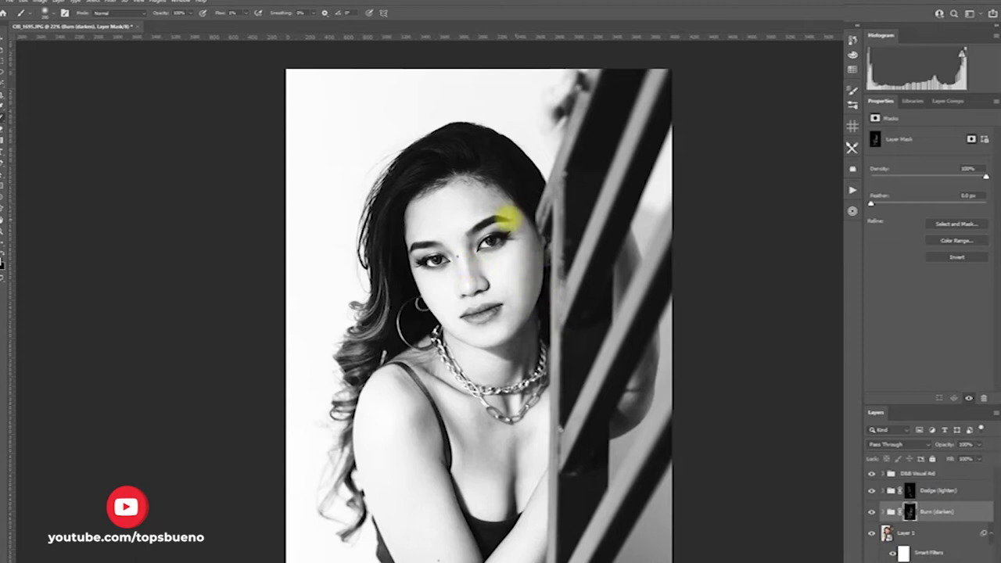
With the visual aid hidden, refine dodging on the nose and burning around the face.
click(872, 473)
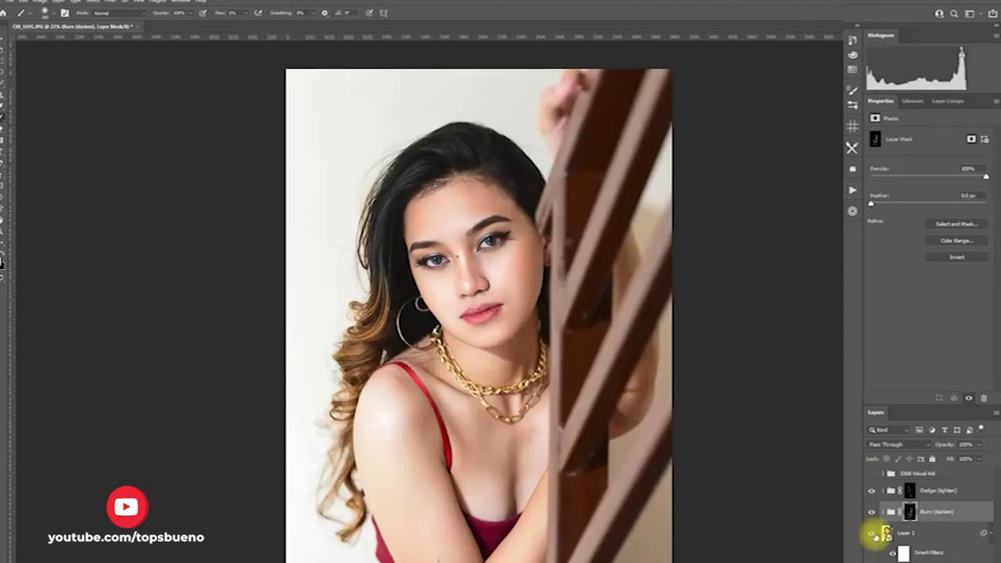
click(892, 490)
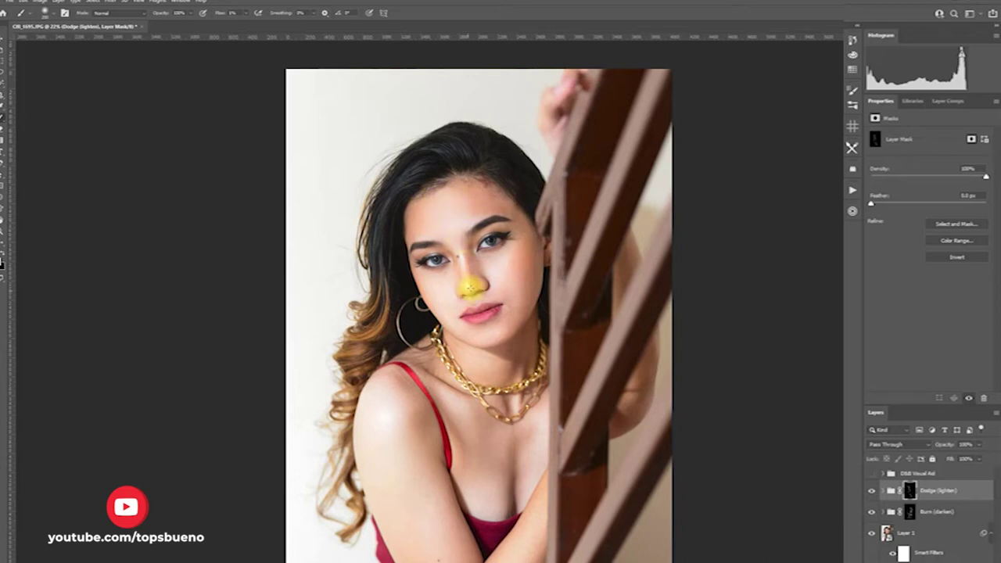
click(887, 512)
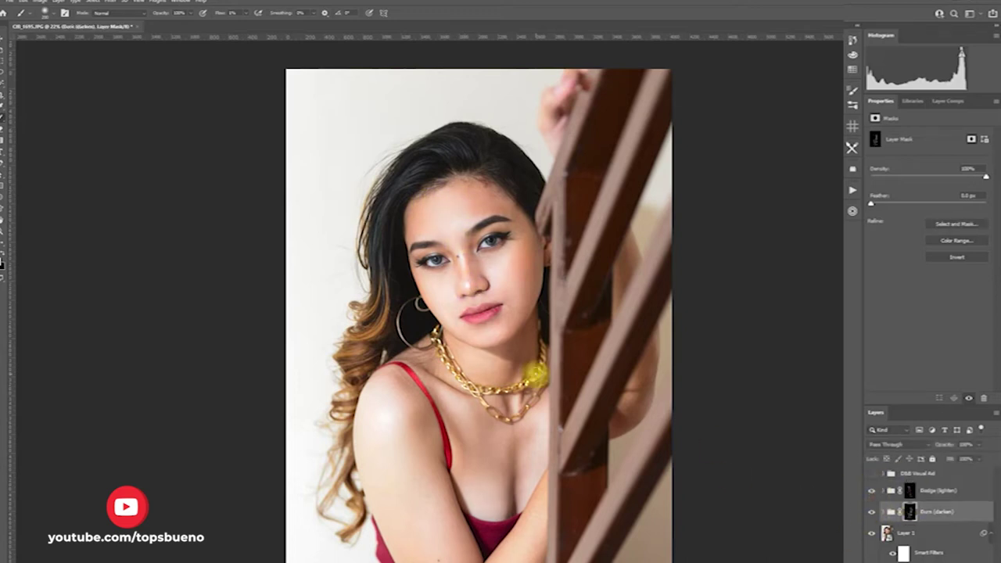
click(895, 490)
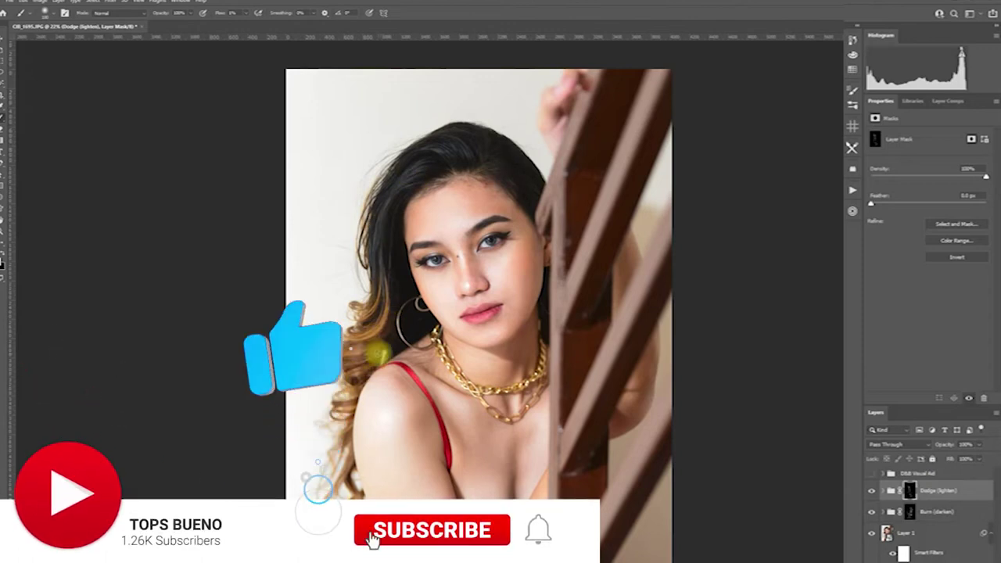
click(900, 512)
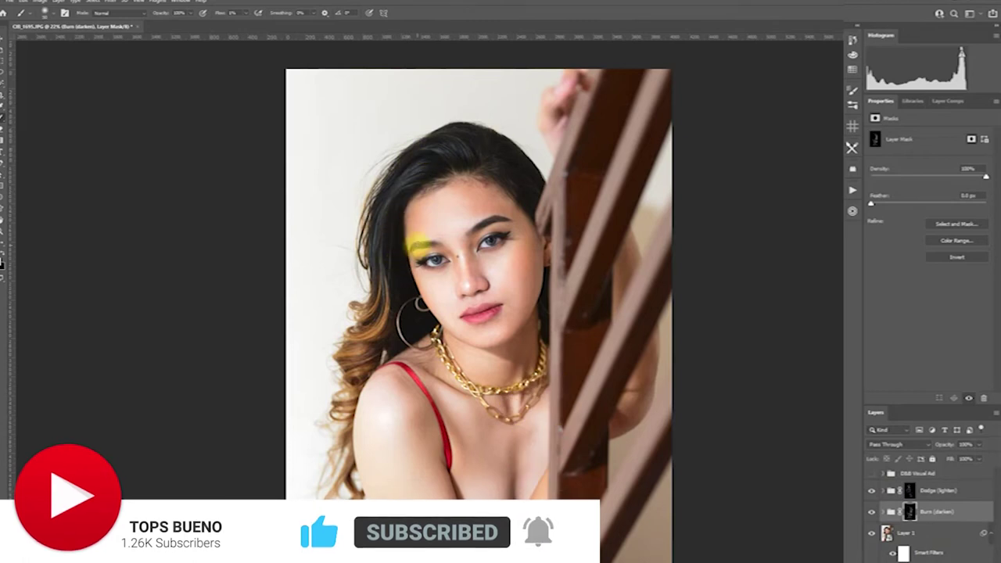
key(alt+])
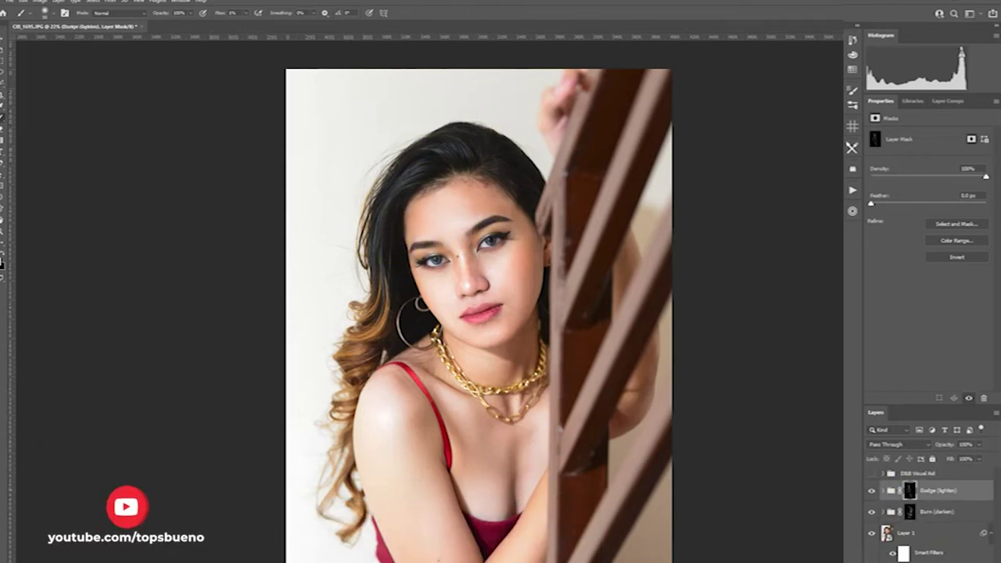
click(871, 491)
click(871, 490)
click(870, 512)
click(871, 511)
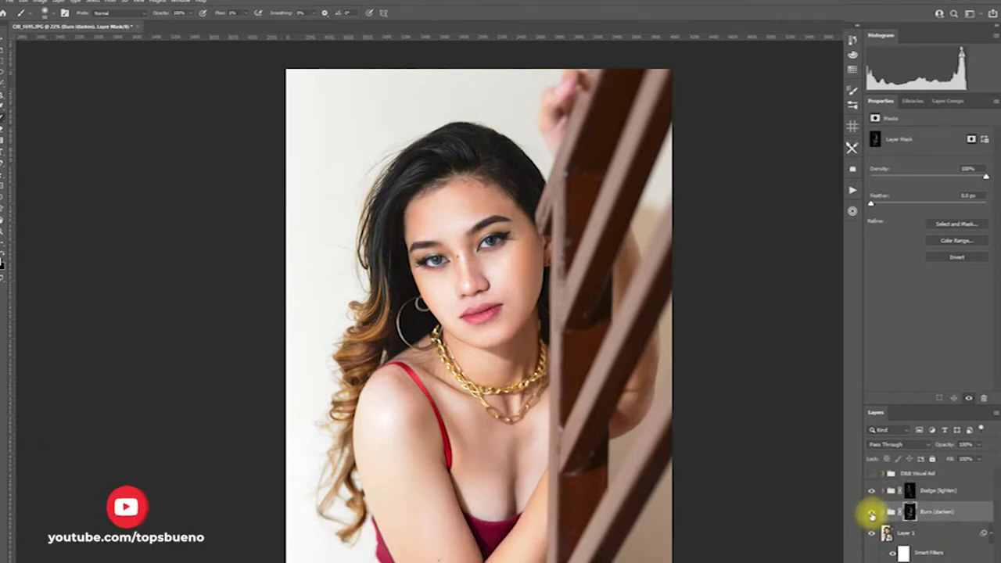
Compare the Burn effect on and off, then stamp all visible layers into a new Layer 2.
click(873, 513)
click(873, 513)
click(872, 513)
click(873, 513)
click(961, 473)
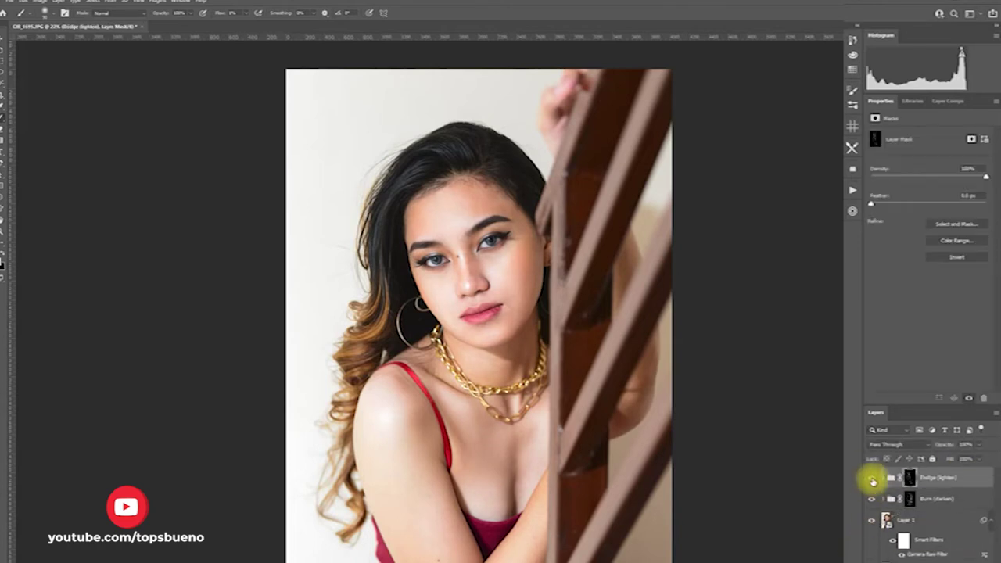
scroll(481, 238, up, 3)
scroll(480, 237, down, 2)
click(981, 331)
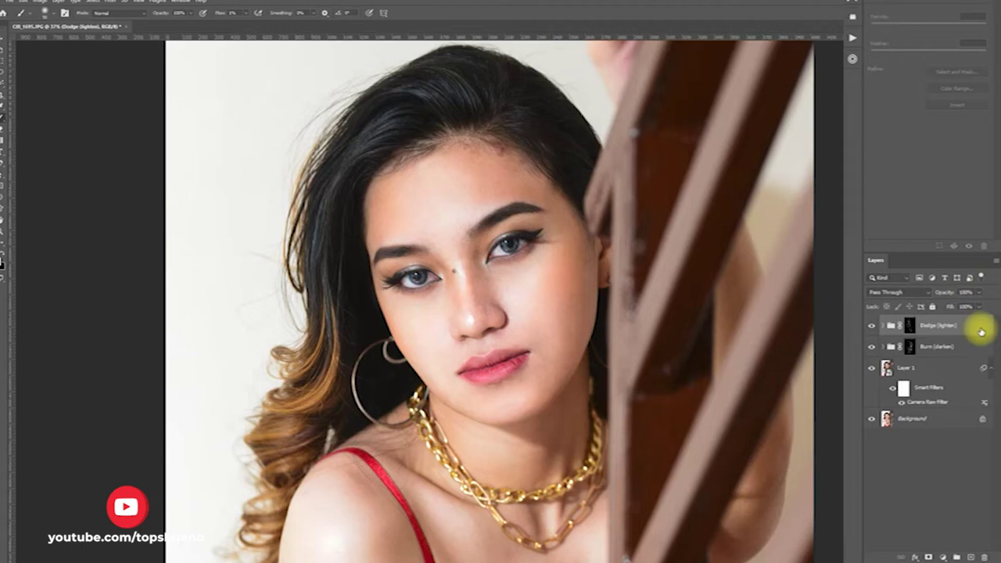
key(ctrl+shift+alt+e)
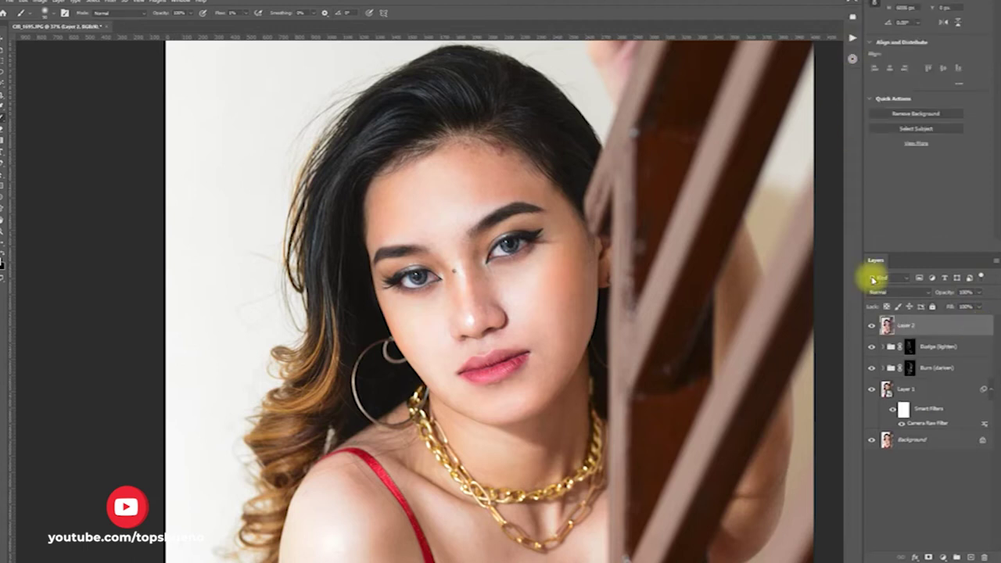
click(949, 350)
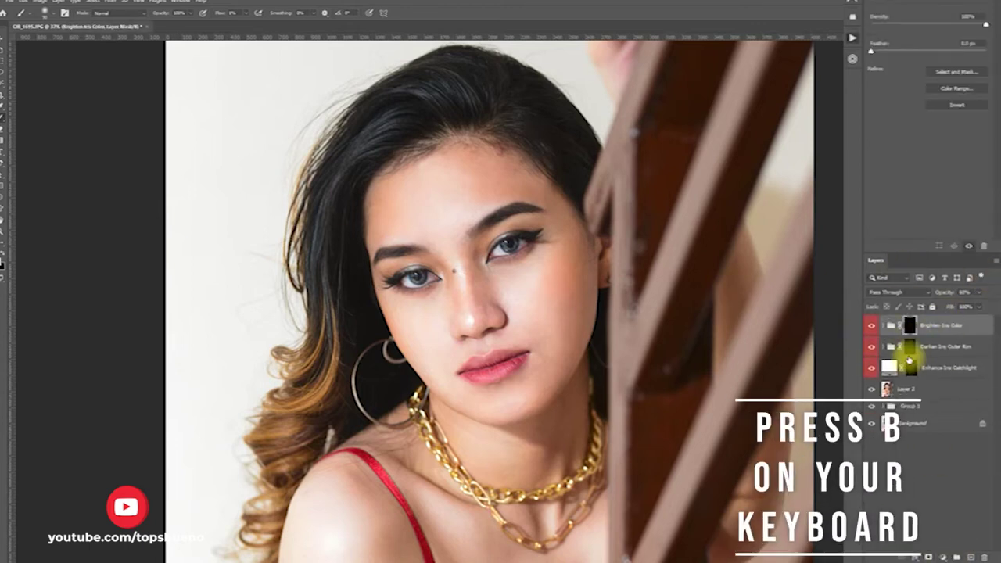
Paint the Enhance Iris Catchlight mask over the iris with the brush at 100% flow.
click(910, 370)
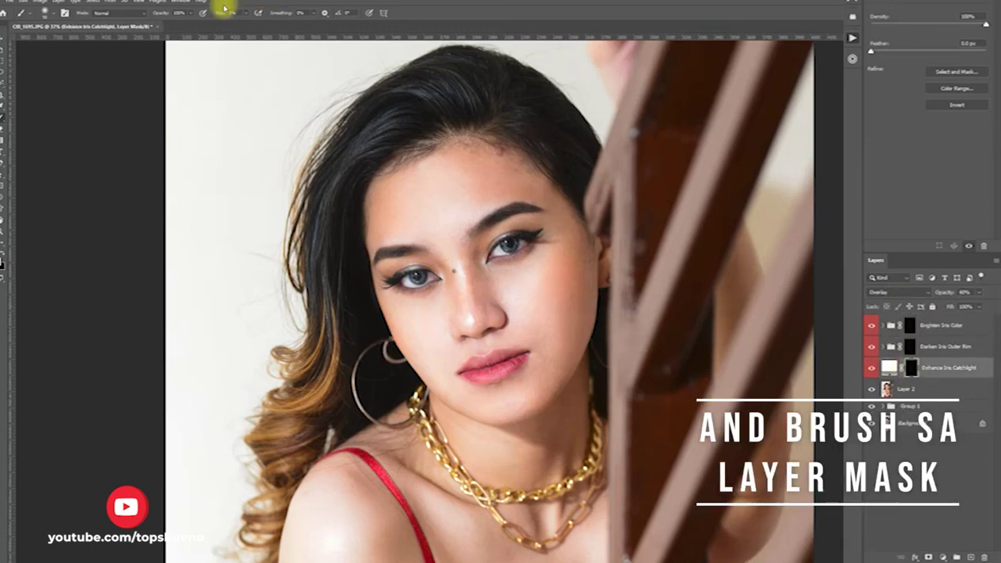
drag(230, 11, 265, 19)
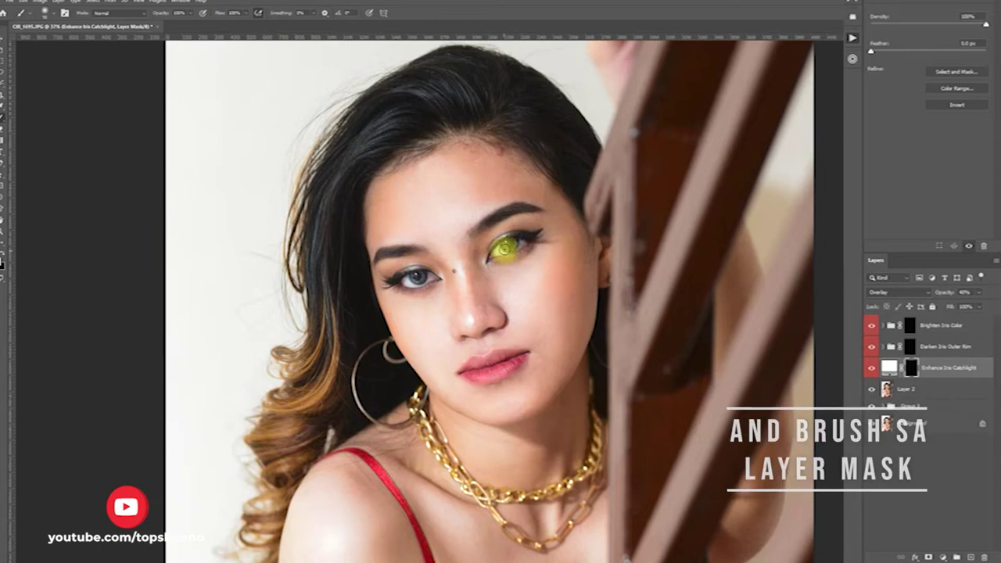
drag(516, 239, 508, 245)
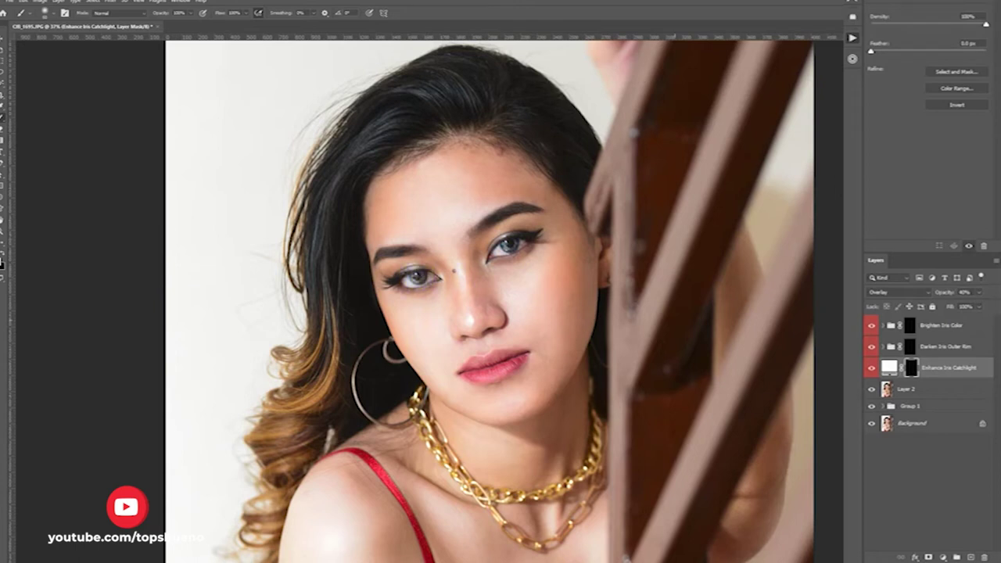
click(887, 366)
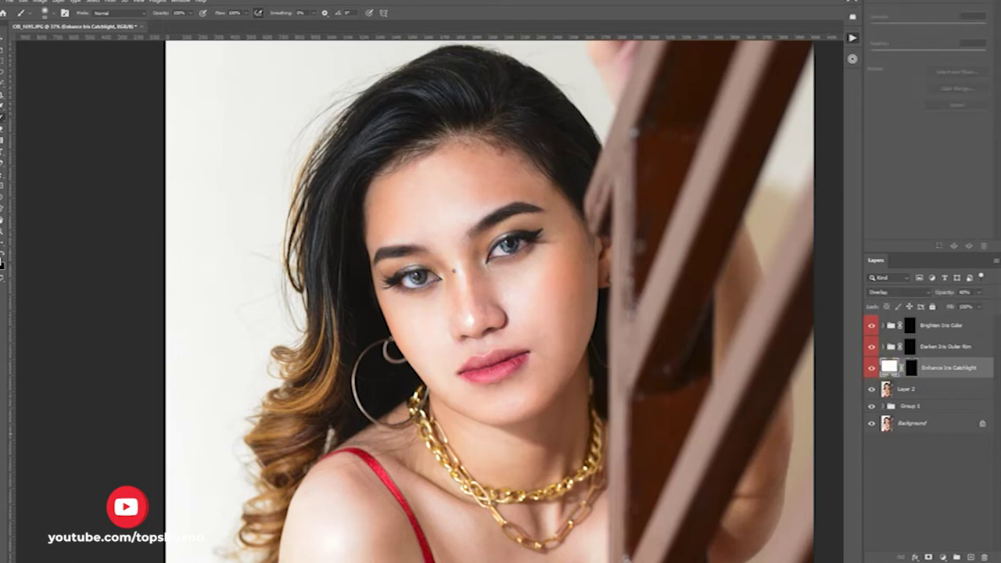
click(911, 366)
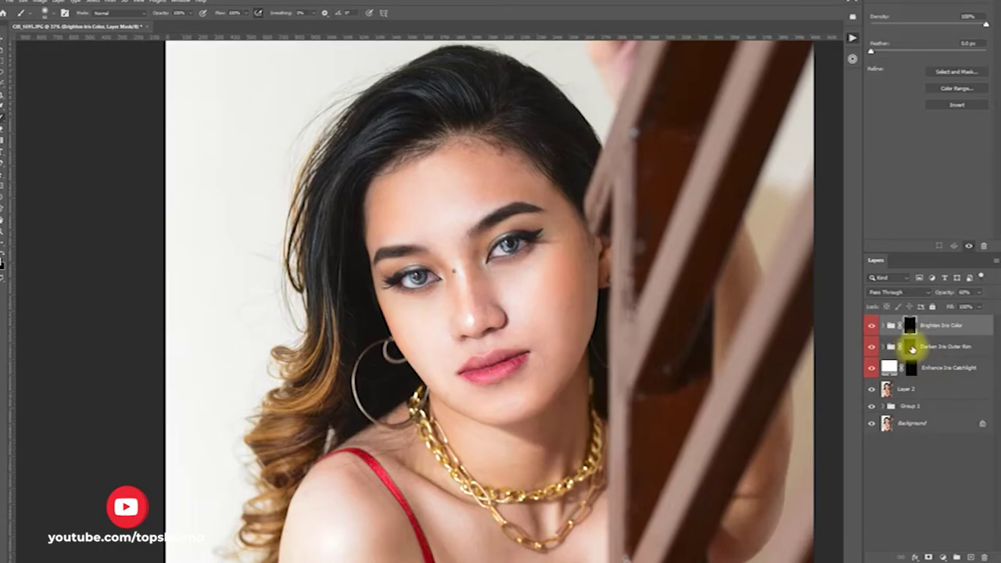
Select the Darken Iris Outer Rim layer mask for work on the iris edges.
click(912, 350)
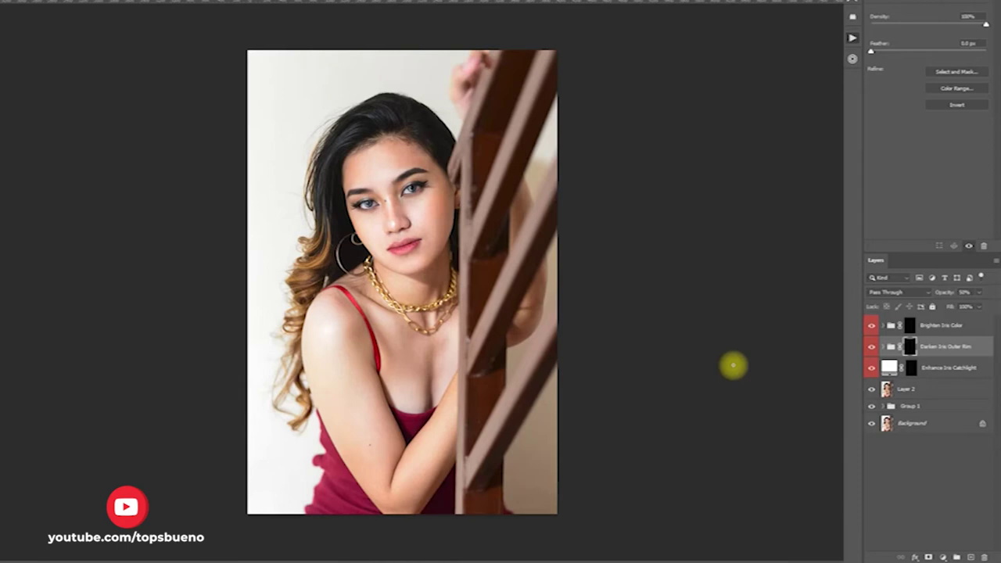
Lower the Brighten Iris Color layer's opacity to 17%.
click(937, 325)
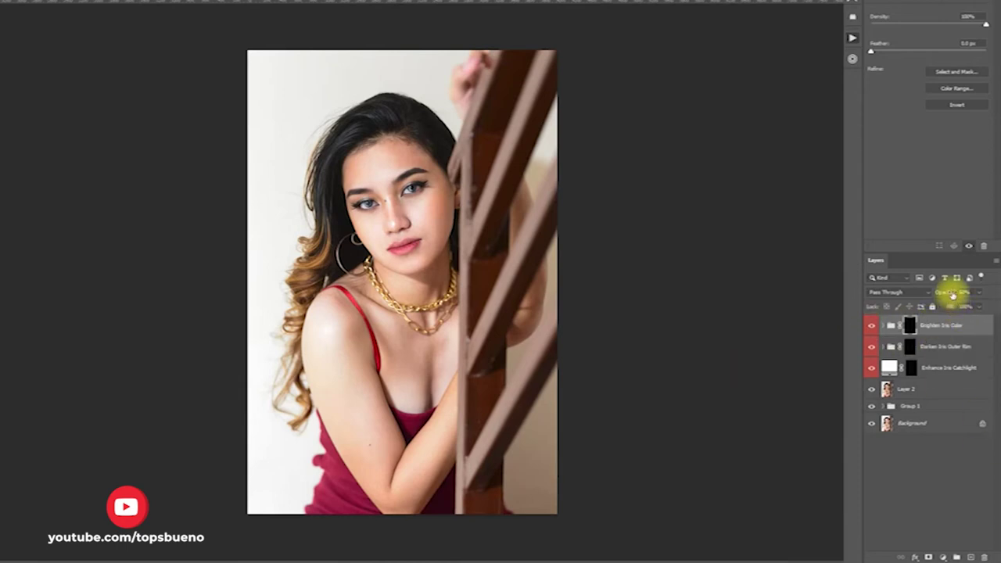
drag(953, 294, 922, 294)
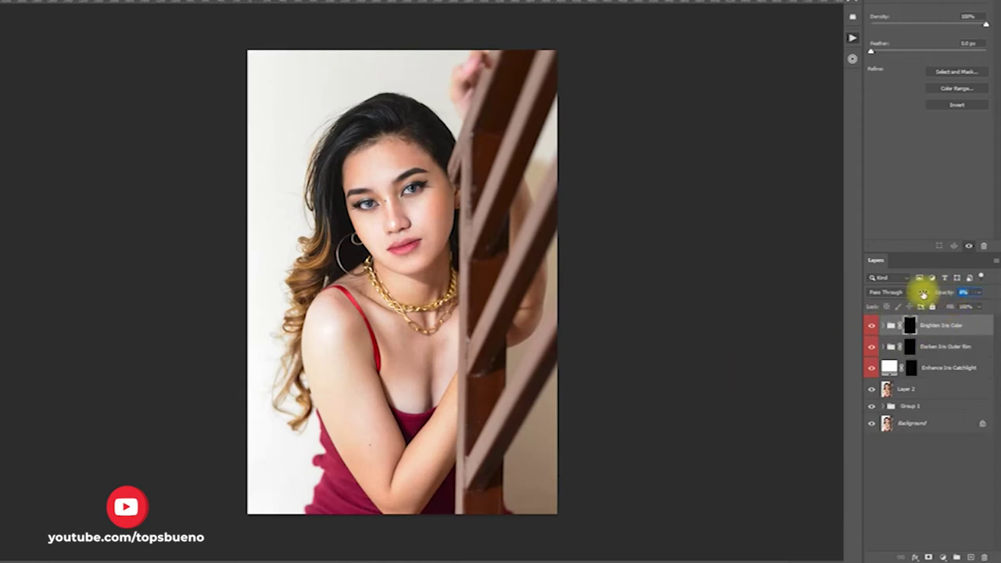
scroll(413, 190, up, 3)
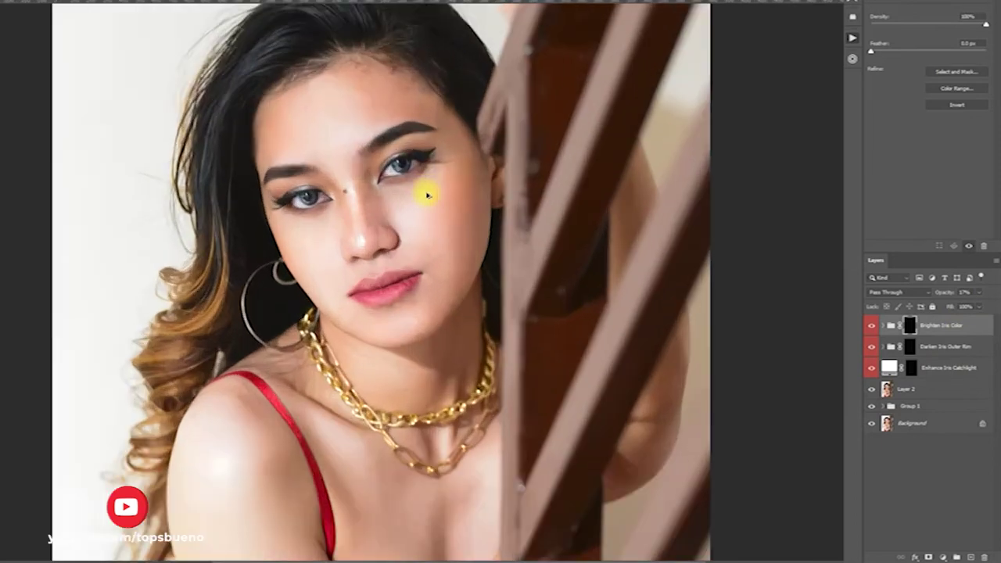
scroll(427, 195, down, 3)
scroll(429, 198, down, 1)
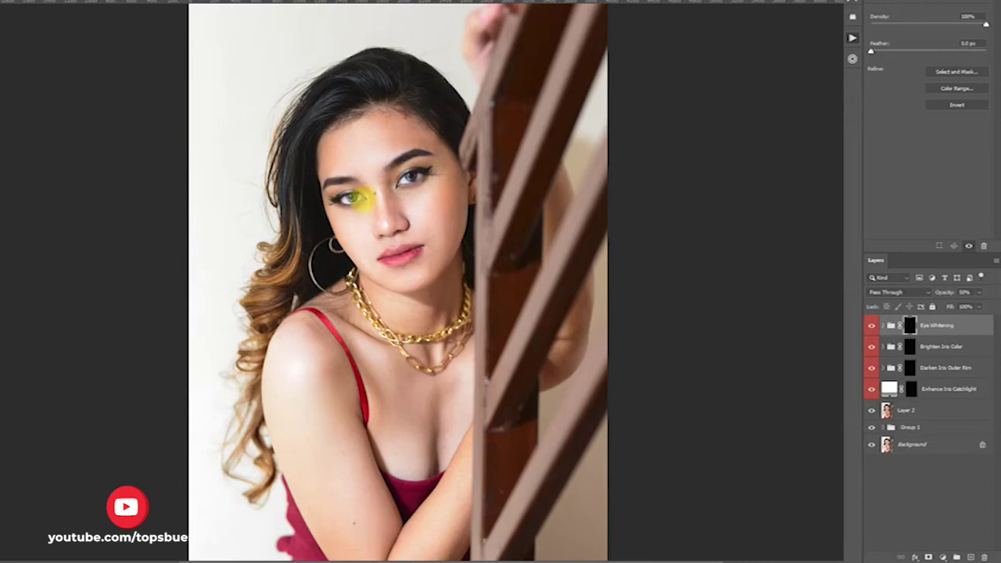
Group the four eye layers and Layer 2 into Group 2 at 80% opacity, then stamp visible into Layer 3.
key(ctrl+minus)
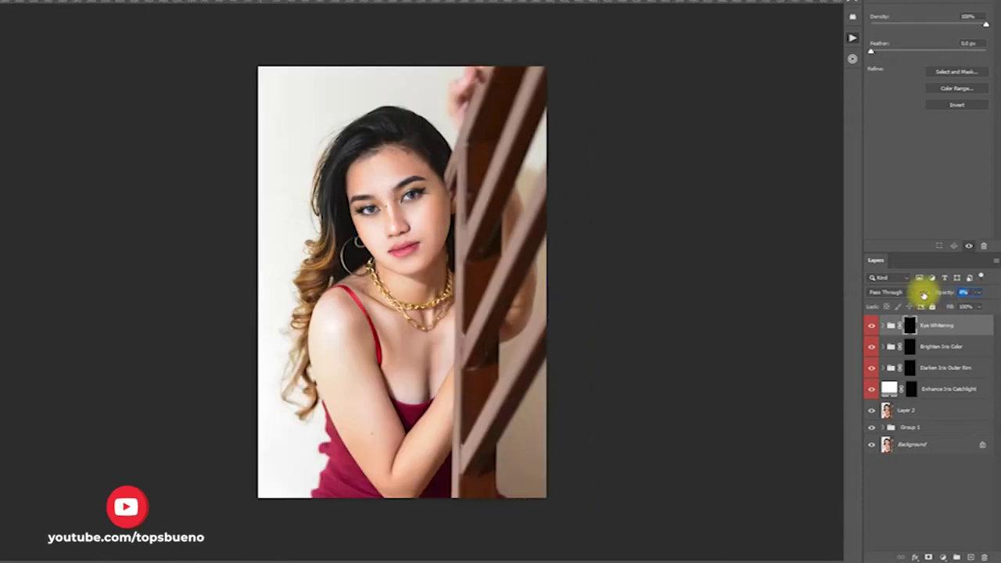
key(ctrl+plus)
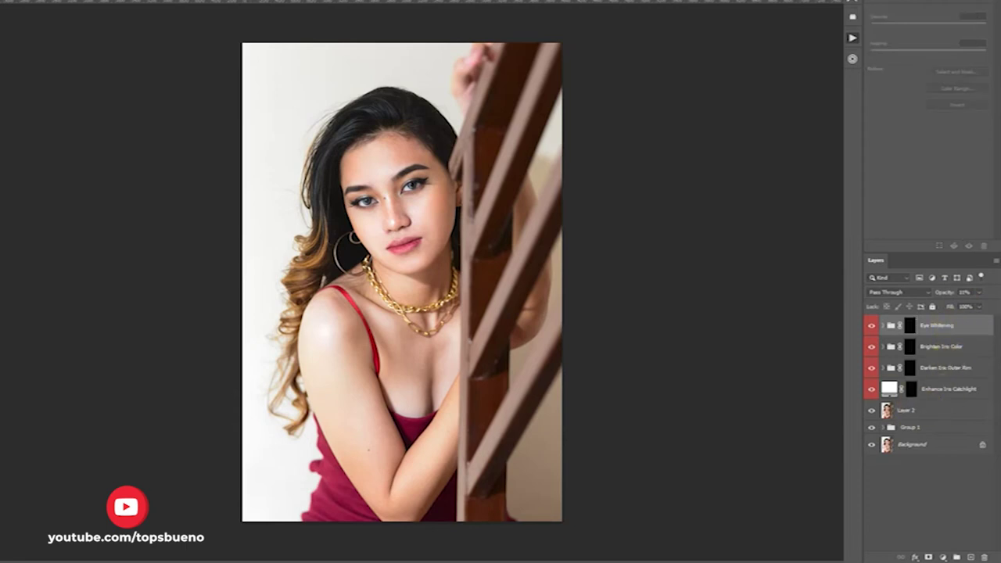
shift+click(955, 391)
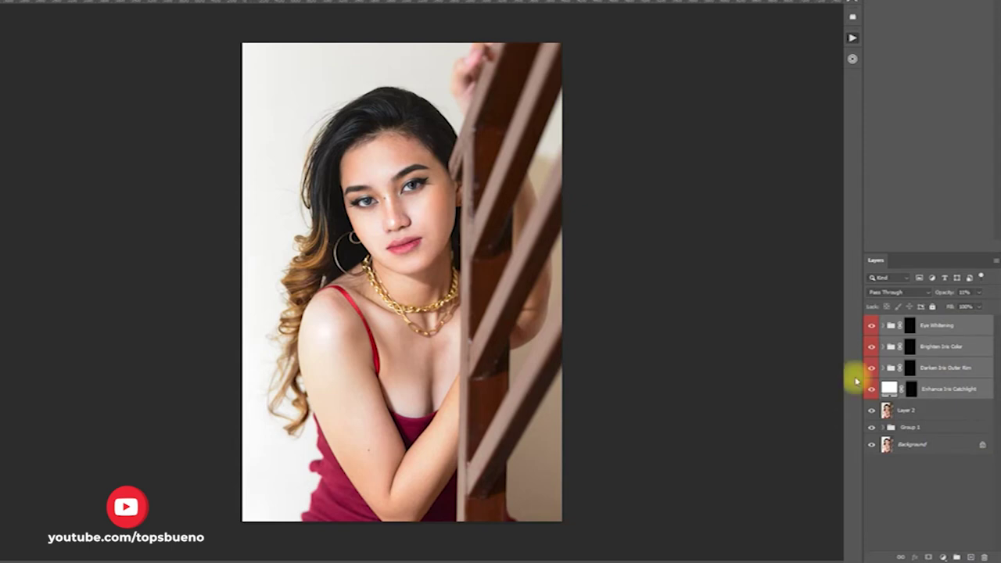
shift+click(956, 409)
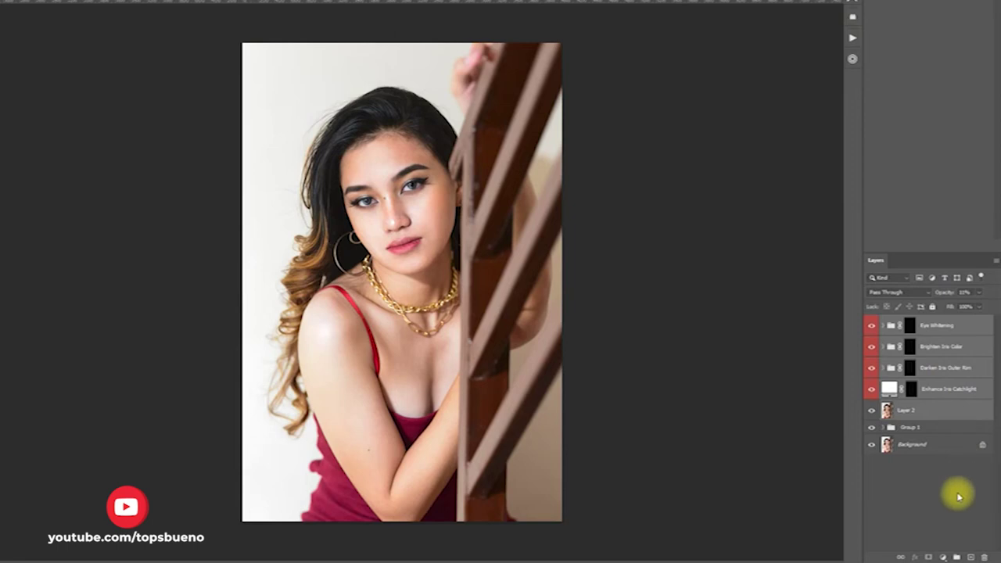
click(956, 556)
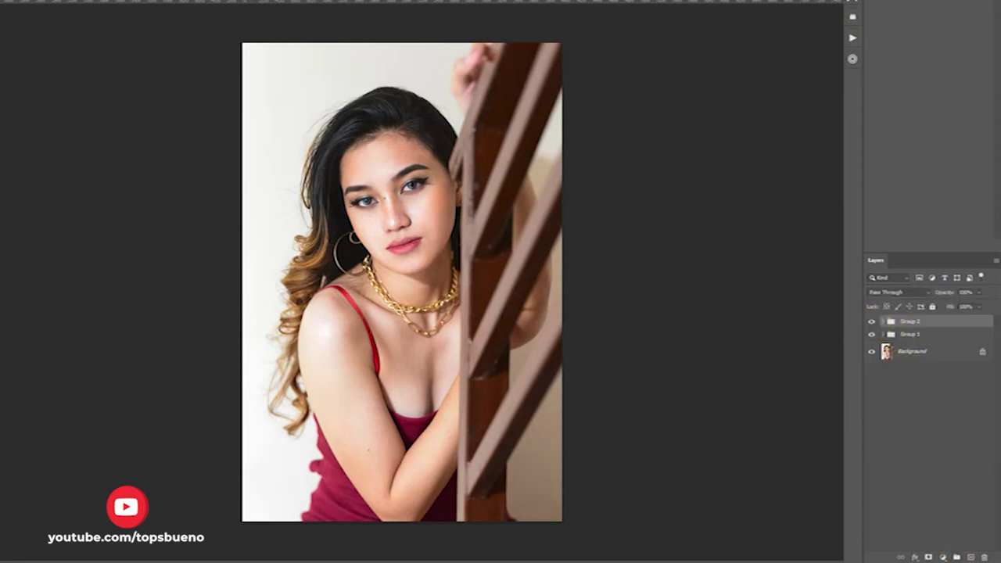
drag(949, 291, 936, 296)
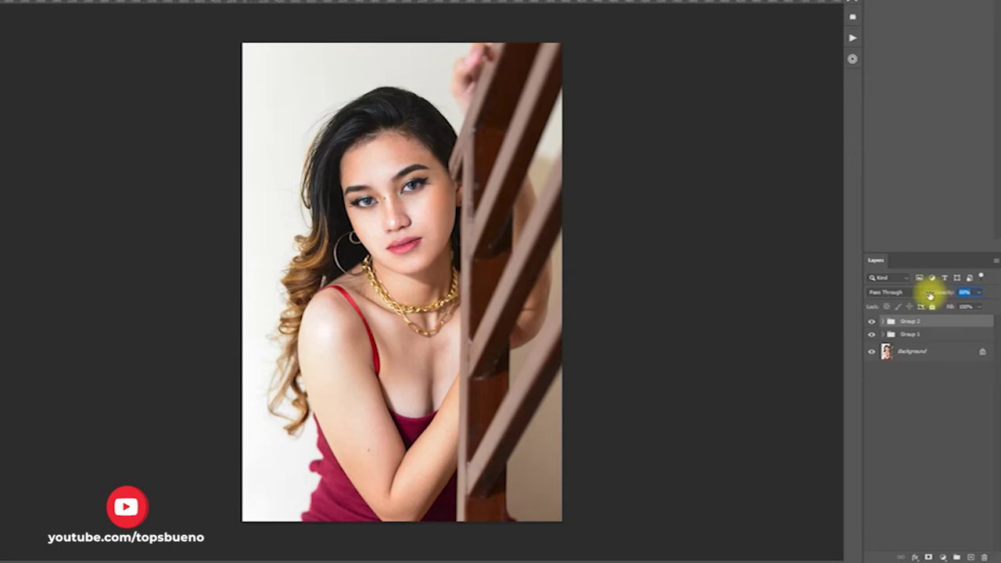
key(ctrl+shift+alt+e)
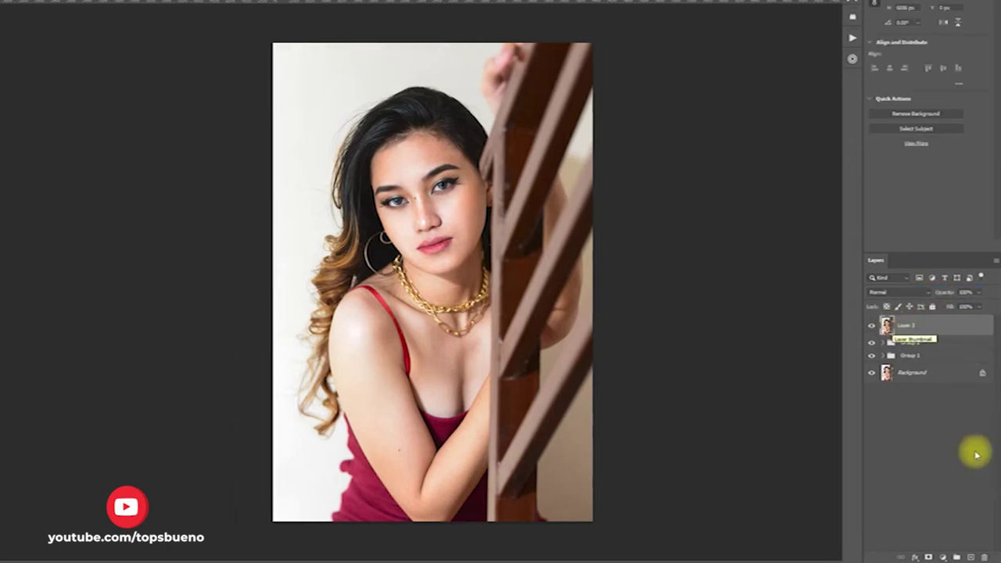
Add a Brightness/Contrast adjustment layer with brightness lowered to darken the photo.
click(942, 557)
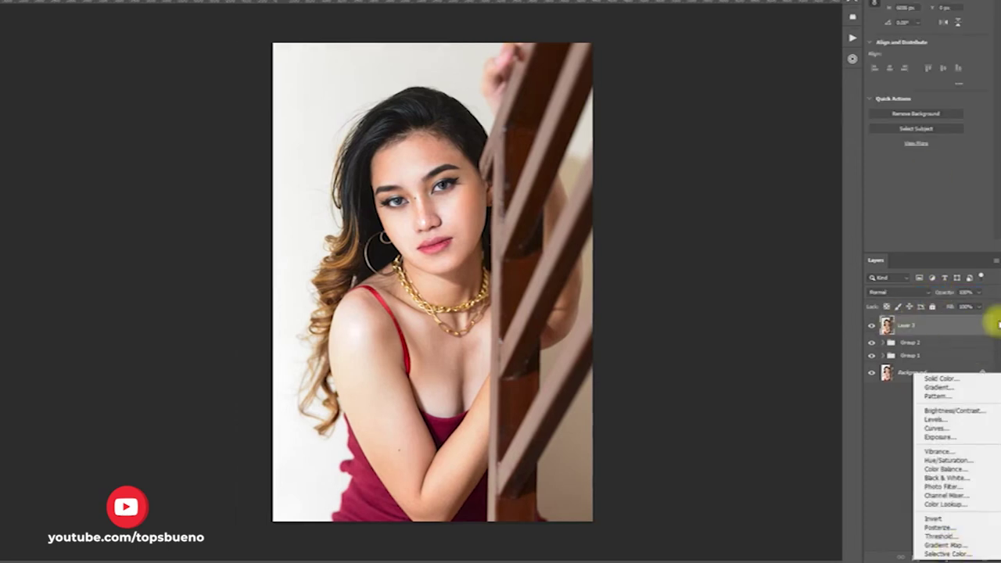
click(967, 411)
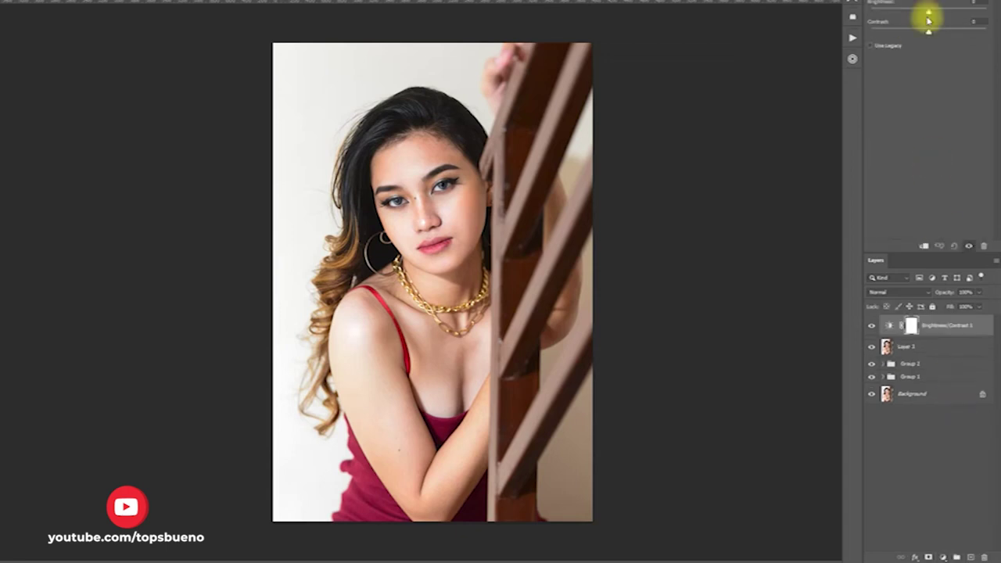
drag(927, 14, 919, 14)
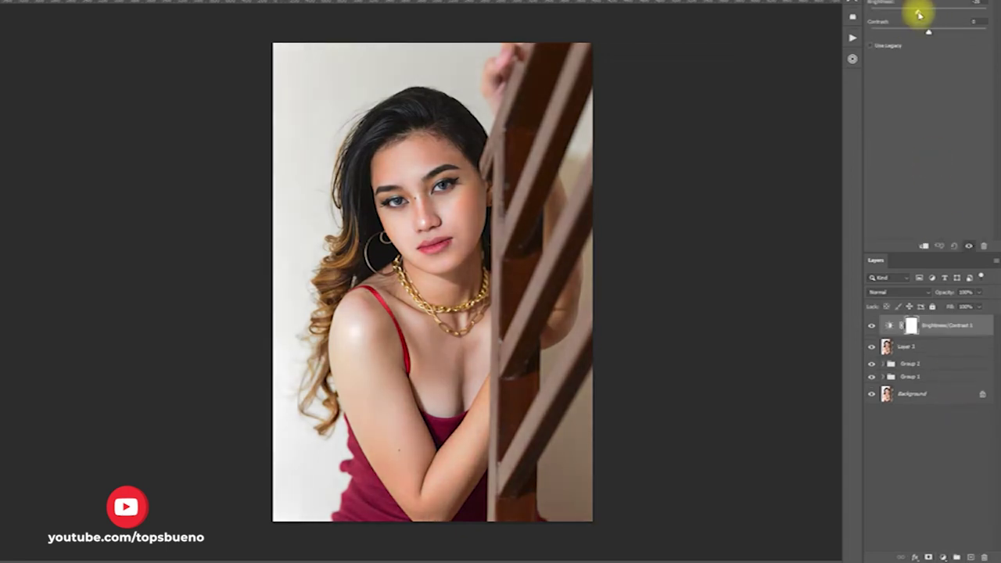
mouse_move(919, 15)
mouse_down()
mouse_move(897, 12)
mouse_move(926, 13)
mouse_move(916, 13)
mouse_up()
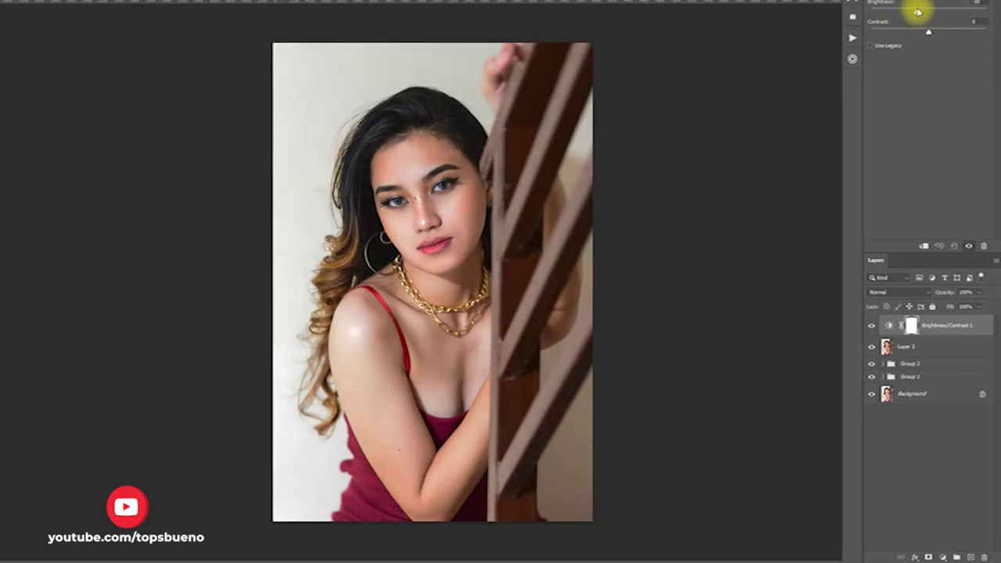
drag(916, 13, 919, 12)
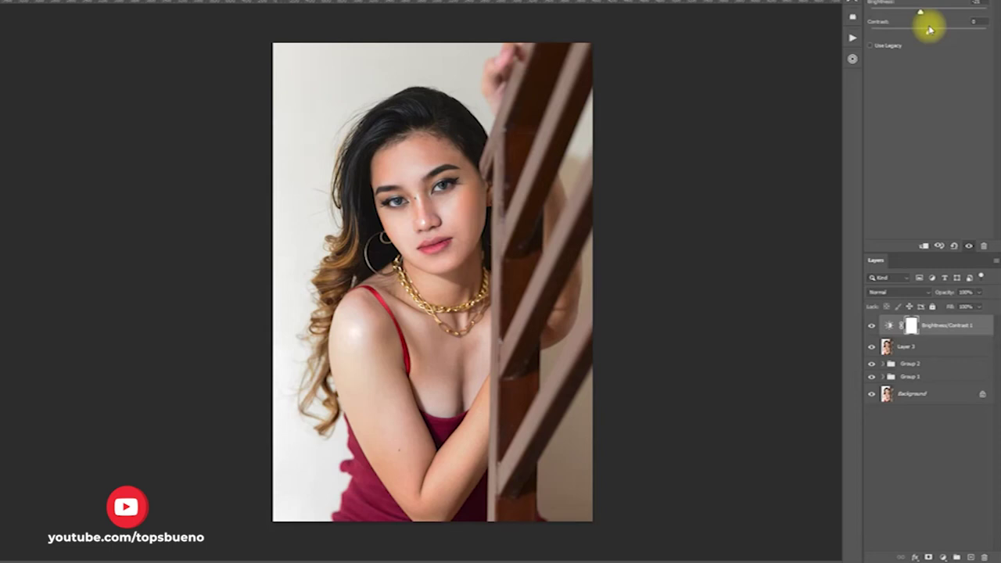
Paint the Brightness/Contrast mask, toggling the layer to compare with and without darkening.
click(910, 325)
click(872, 326)
click(872, 327)
click(873, 327)
click(872, 327)
click(873, 327)
click(873, 327)
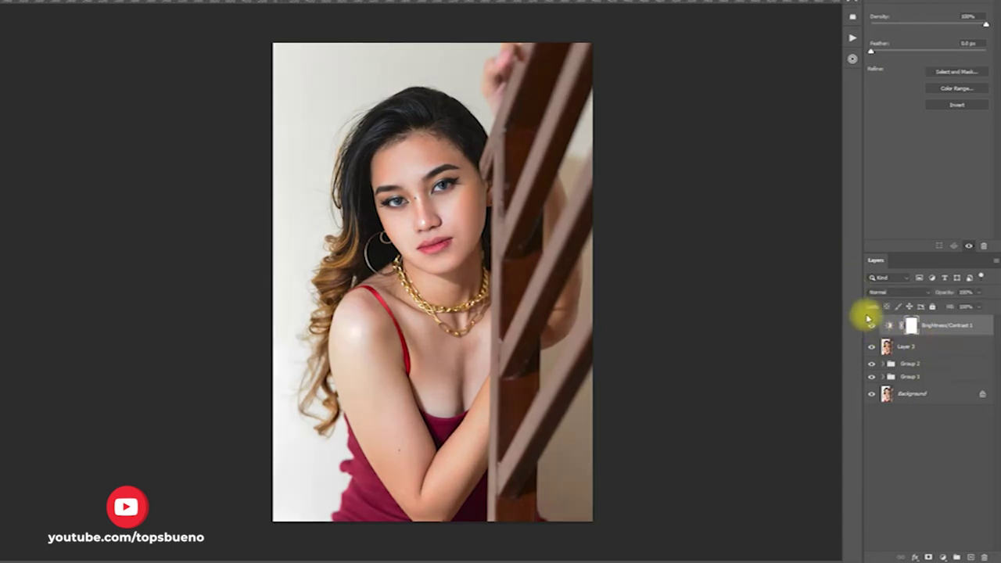
click(911, 325)
click(911, 325)
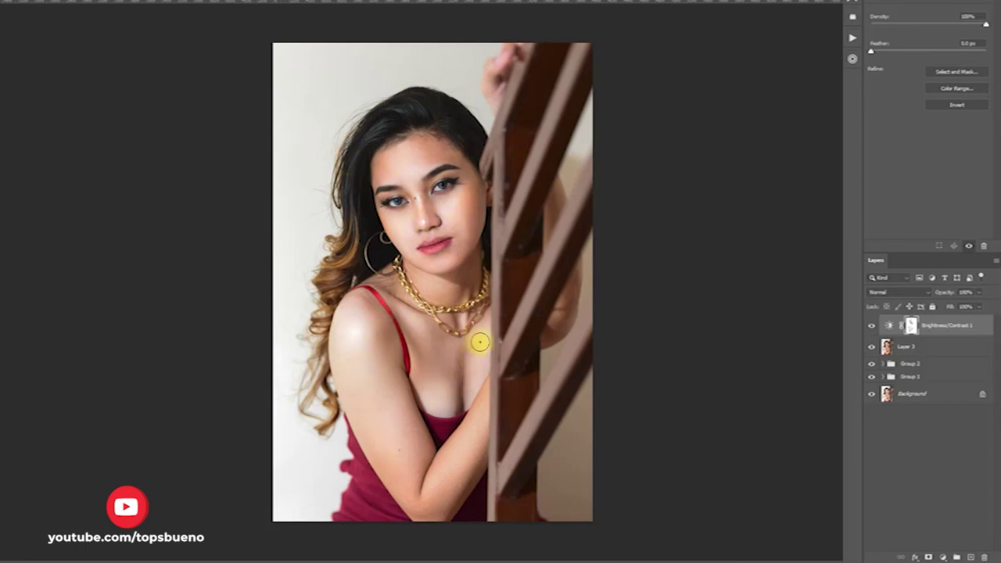
click(872, 326)
click(871, 325)
Add a Selective Color adjustment layer with Cyan reduced to -48.
click(942, 557)
click(964, 557)
mouse_move(928, 17)
mouse_down()
mouse_move(895, 19)
mouse_move(925, 36)
mouse_up()
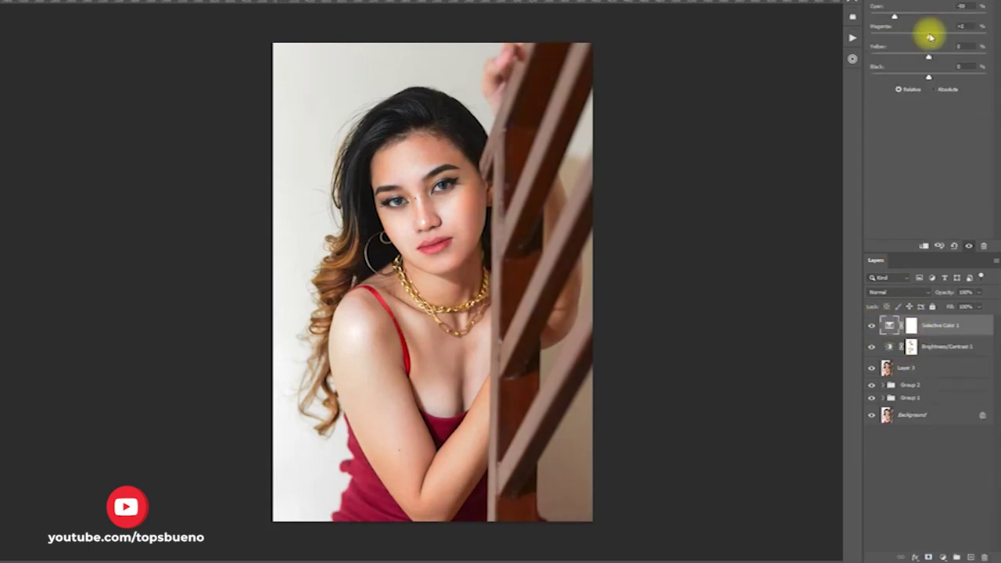
Paint black on the Selective Color 1 mask to hold the color change back from parts of the portrait.
click(911, 325)
scroll(471, 336, up, 2)
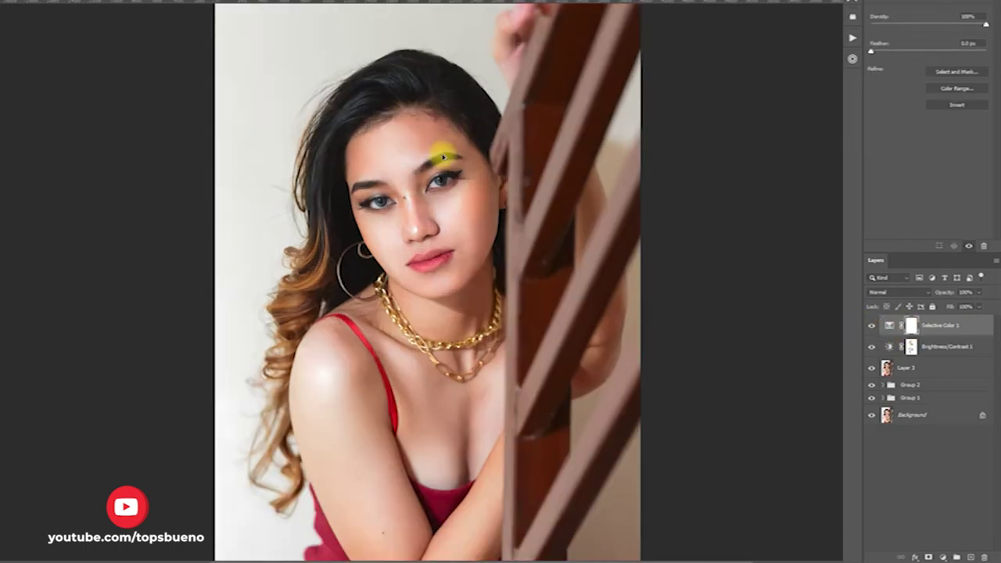
key(ctrl+0)
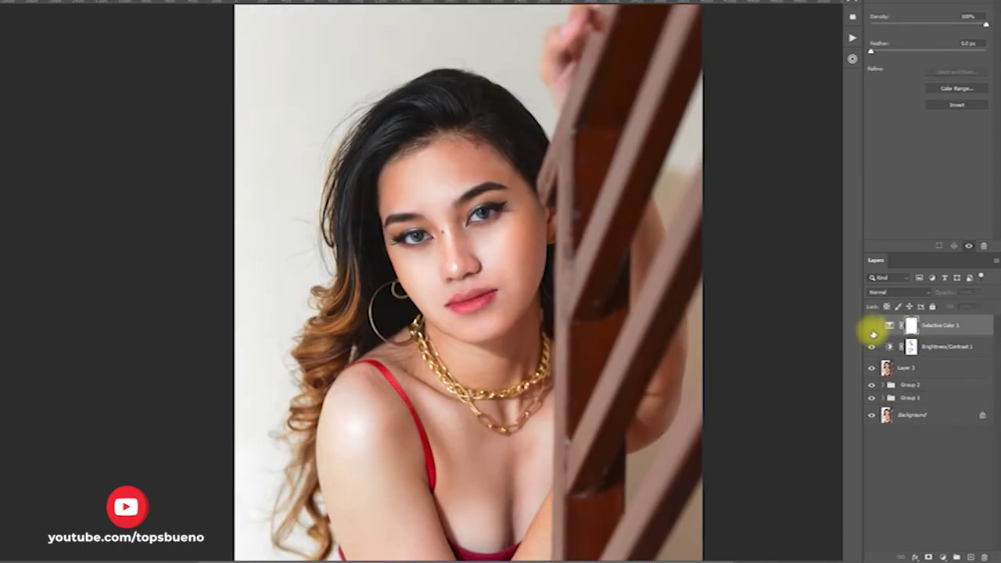
drag(643, 157, 556, 266)
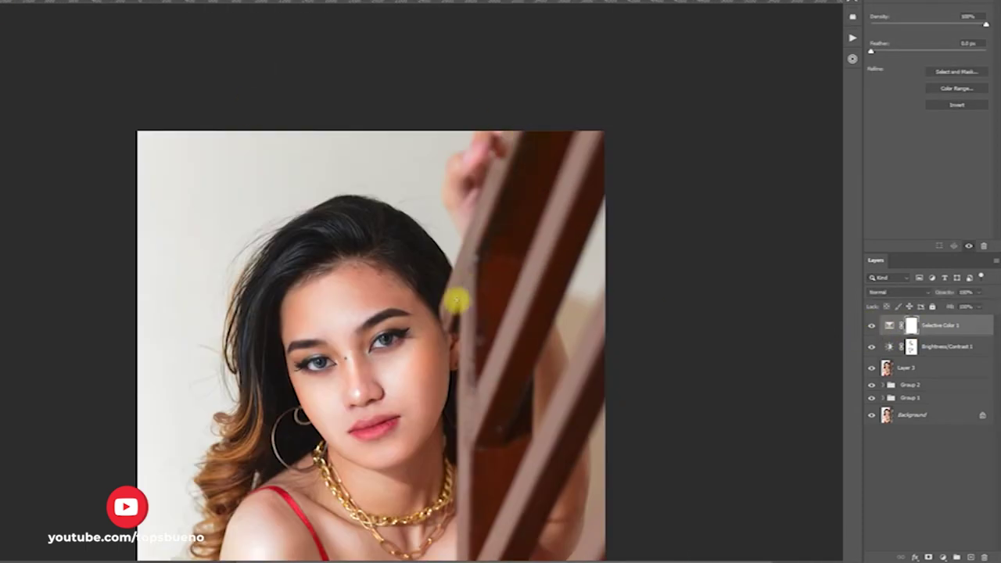
scroll(529, 506, down, 3)
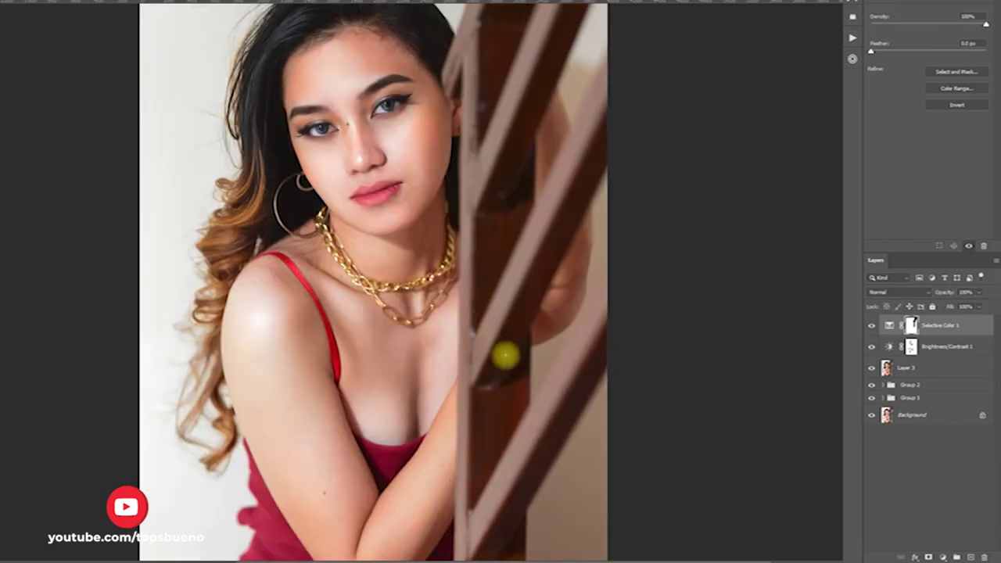
scroll(493, 352, down, 2)
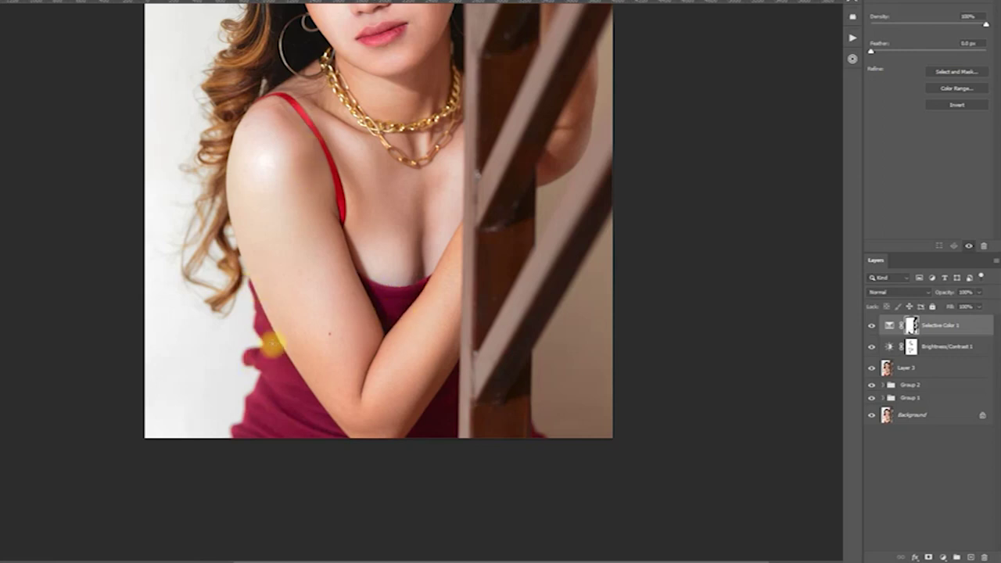
key(ctrl+0)
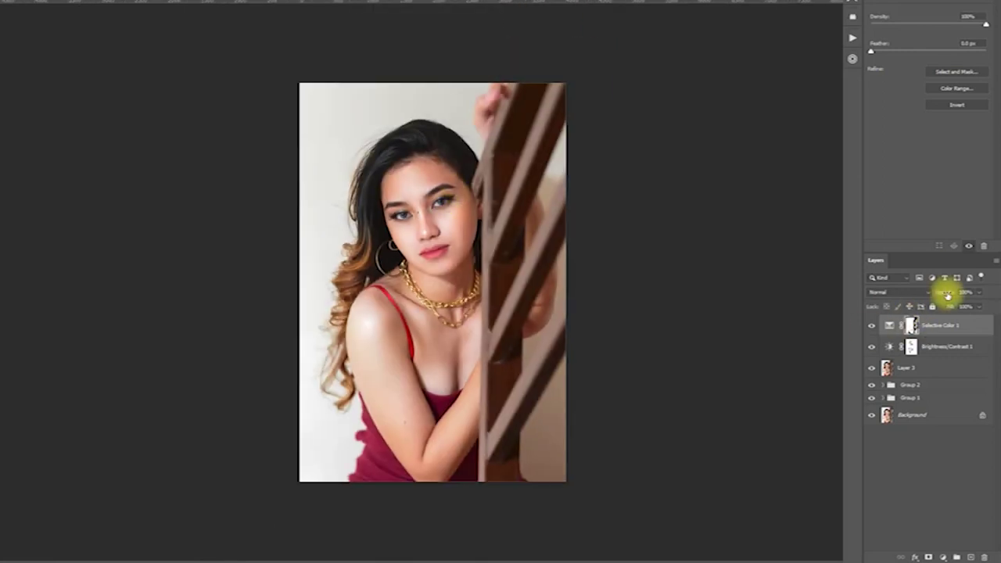